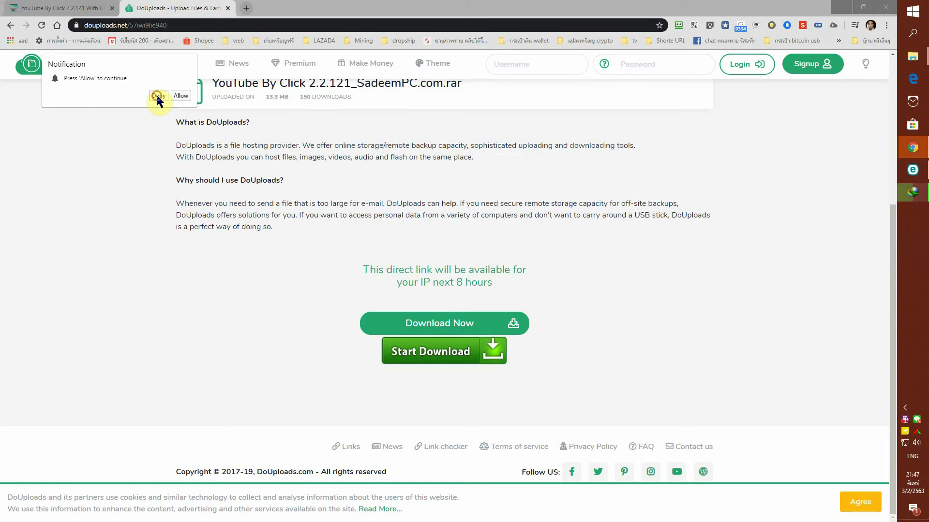
Deny the site's notification request and open the folder containing the downloaded YouTube By Click archive.
{"action": "left_click", "coordinate": [158, 96]}
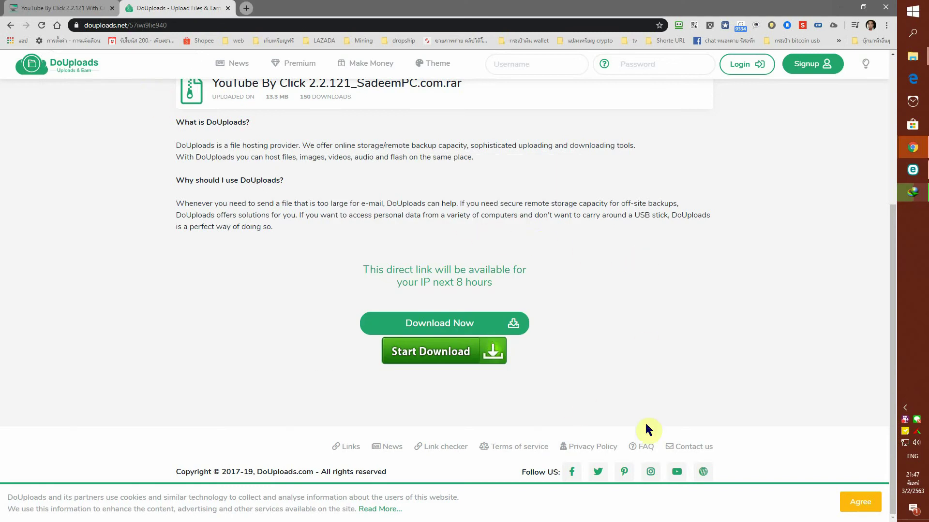
{"action": "left_click", "coordinate": [913, 193]}
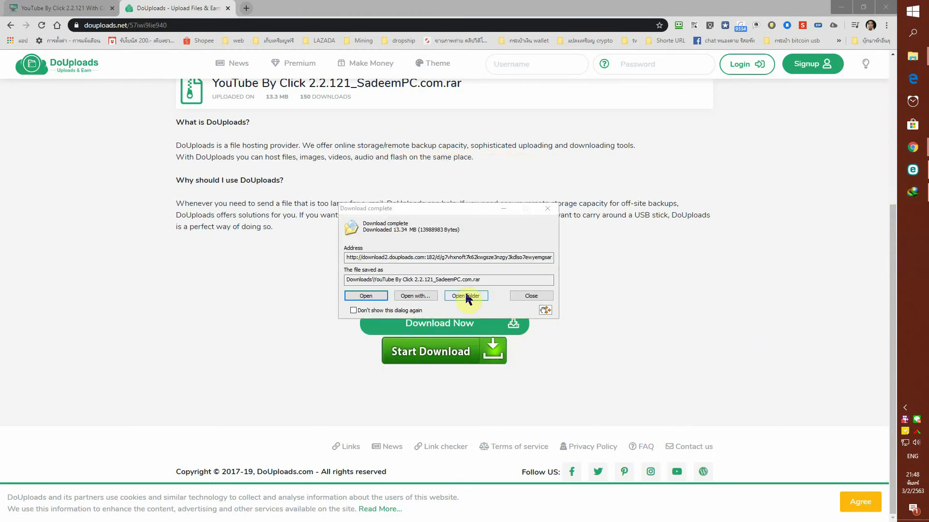
{"action": "left_click", "coordinate": [466, 296]}
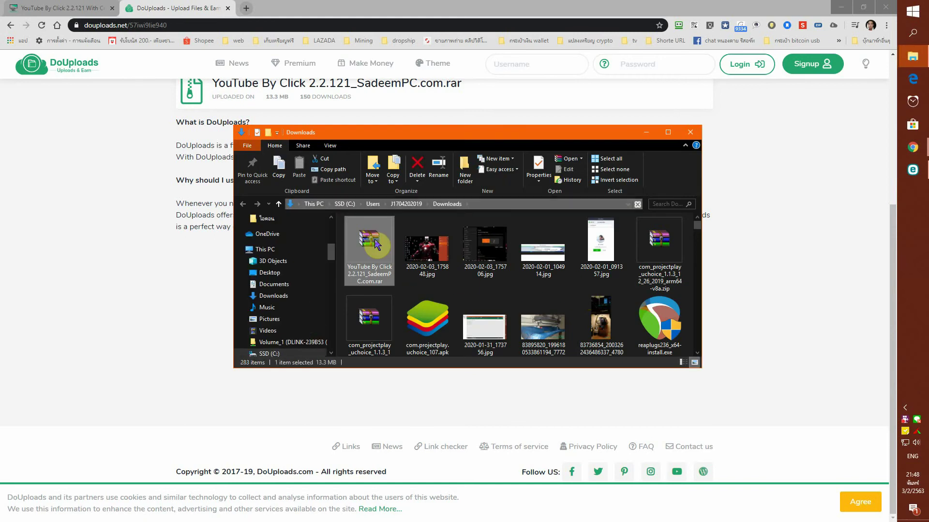
Extract YouTube By Click 2.2.121_SadeemPC.com.rar into its own folder in Downloads and open its Your Files Is Here subfolder.
{"action": "right_click", "coordinate": [375, 239]}
{"action": "left_click", "coordinate": [431, 279]}
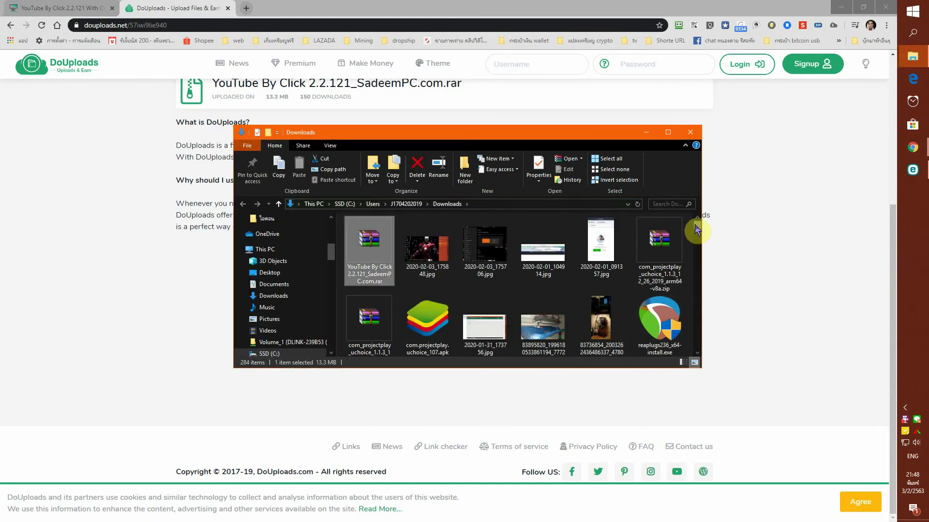
{"action": "left_click_drag", "start_coordinate": [697, 226], "coordinate": [695, 328]}
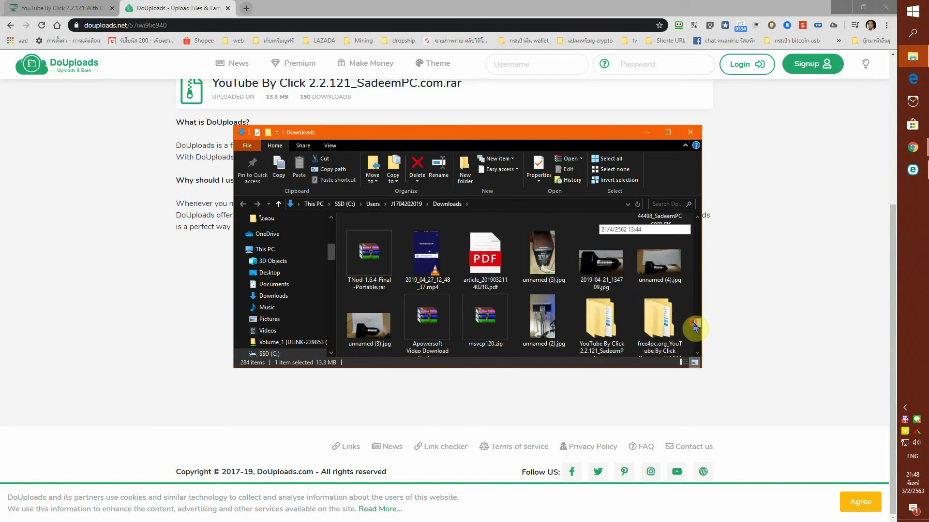
{"action": "double_click", "coordinate": [602, 319]}
{"action": "left_click", "coordinate": [396, 234]}
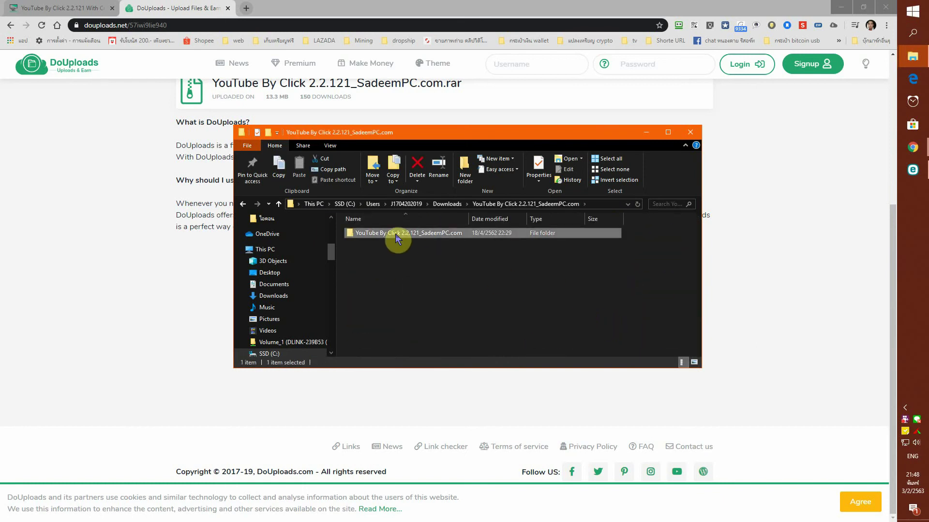
{"action": "double_click", "coordinate": [396, 234]}
{"action": "double_click", "coordinate": [389, 234]}
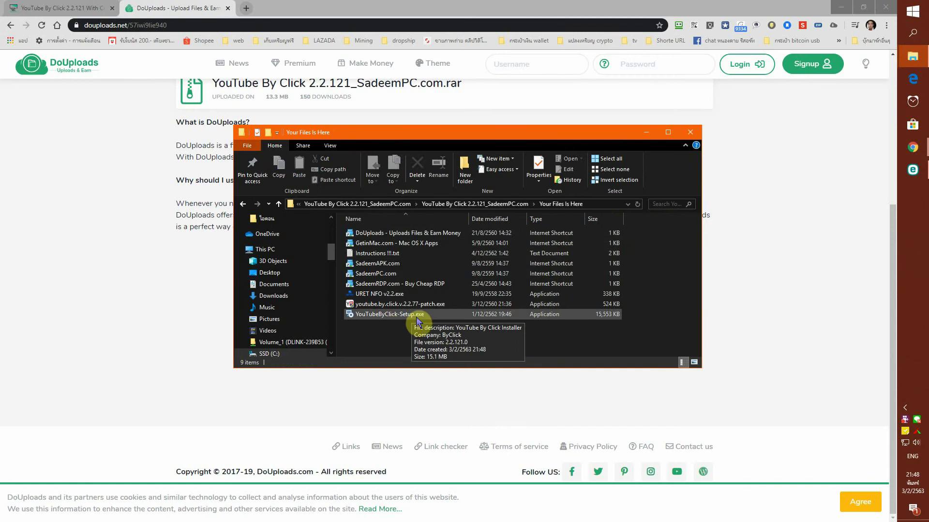
Install YouTube By Click with YouTubeByClick-Setup.exe in English (United States) to the default folder, and close the installer without running the program.
{"action": "double_click", "coordinate": [389, 315]}
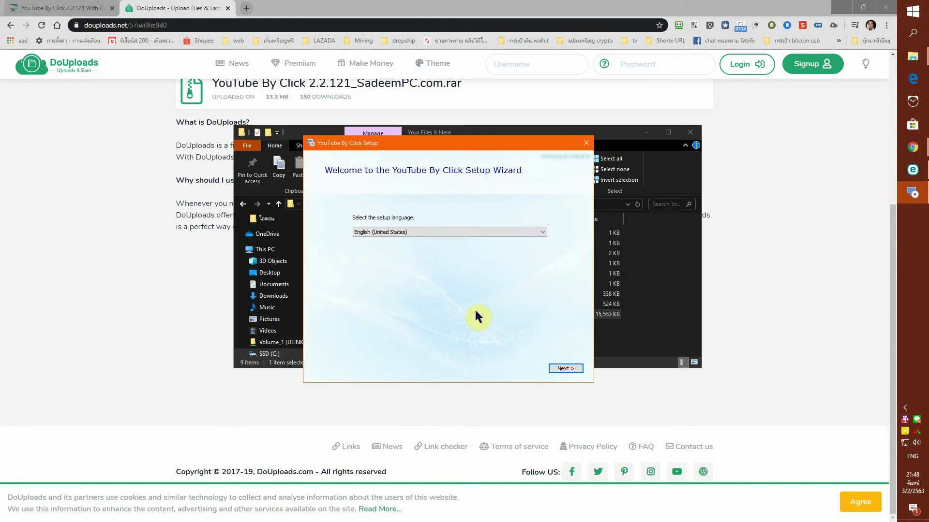
{"action": "left_click", "coordinate": [562, 368]}
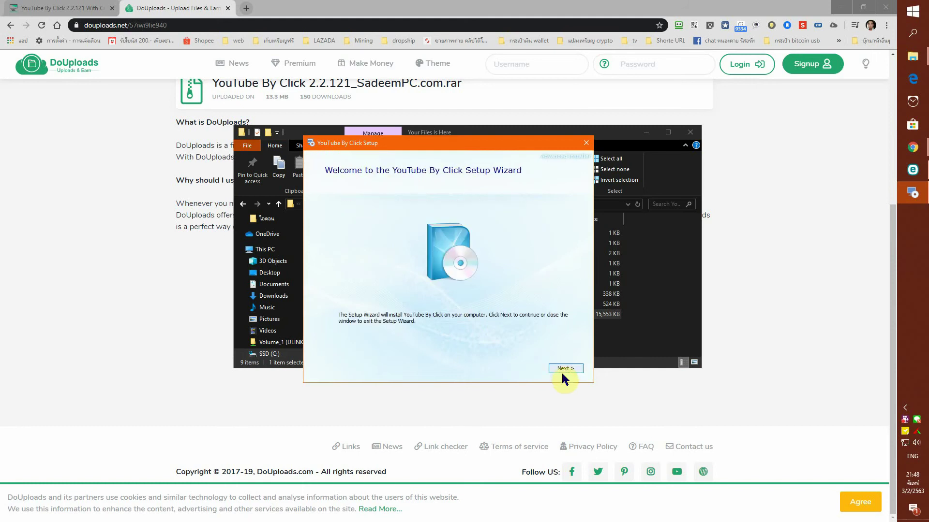
{"action": "left_click", "coordinate": [563, 369]}
{"action": "left_click", "coordinate": [563, 370]}
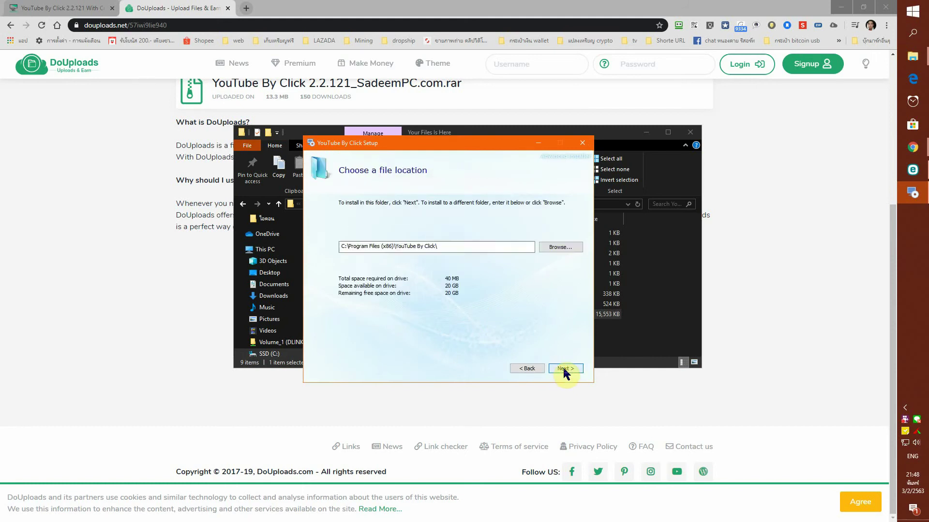
{"action": "left_click", "coordinate": [563, 369]}
{"action": "left_click", "coordinate": [563, 369]}
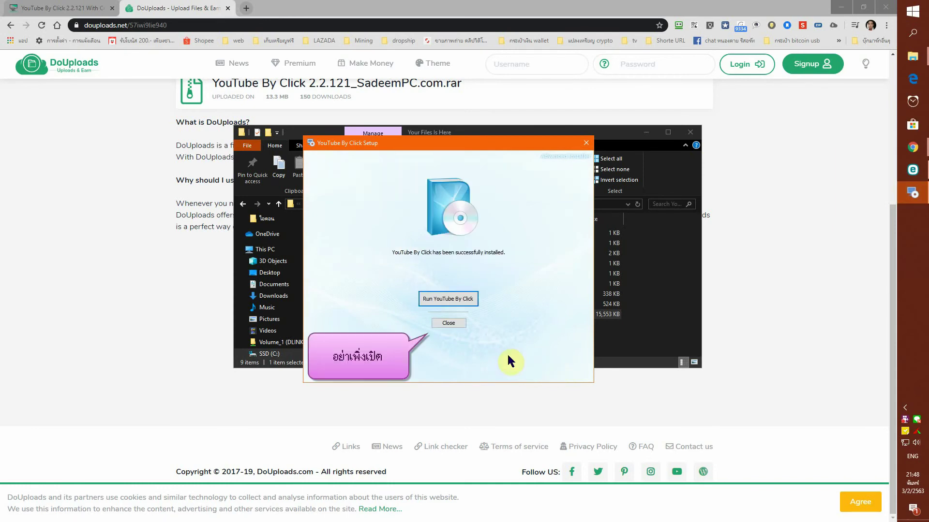
{"action": "left_click", "coordinate": [454, 323]}
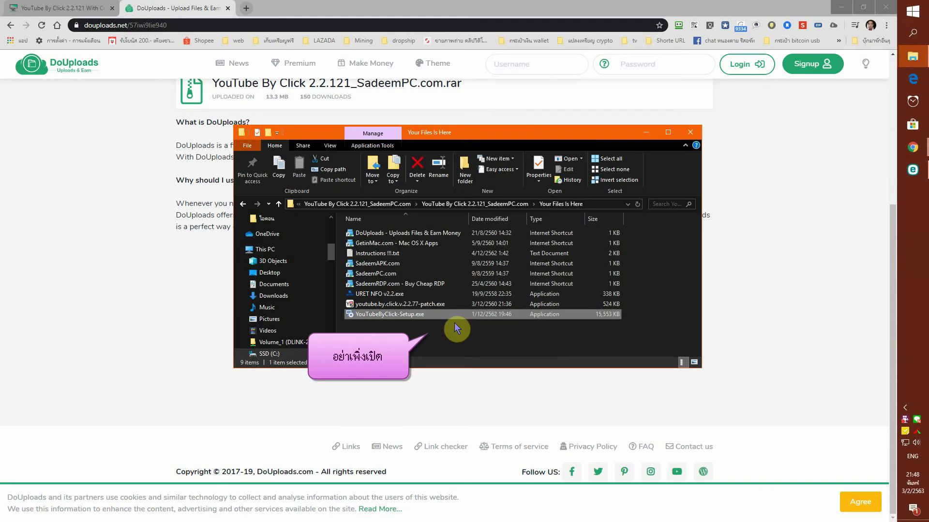
Copy the files youtube.by.click.v.2.2.77-patch.exe and URET NFO v2.2.exe.
{"action": "left_click", "coordinate": [403, 306]}
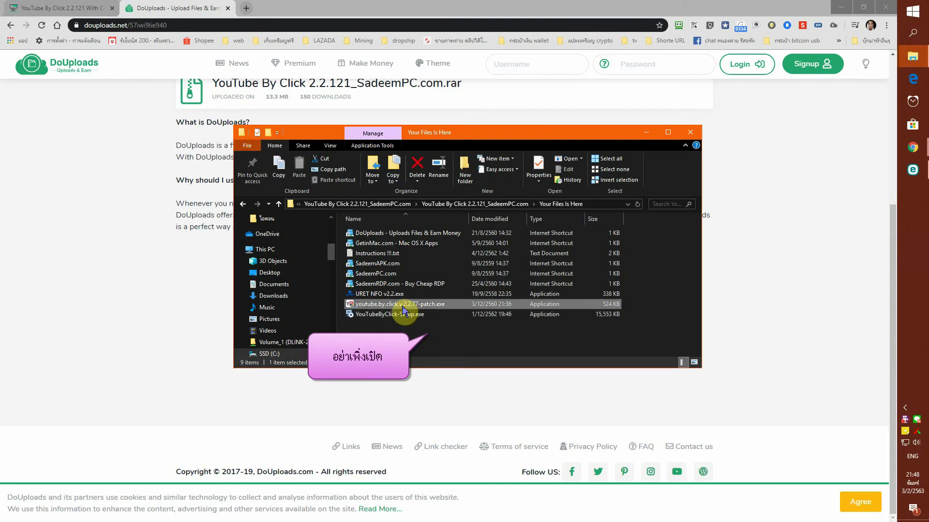
{"action": "left_click", "coordinate": [394, 294], "text": "ctrl"}
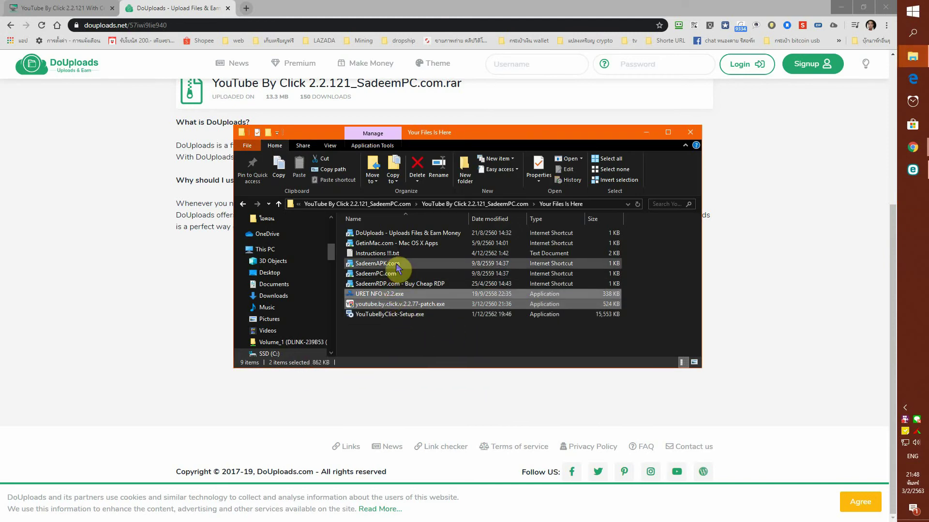
{"action": "right_click", "coordinate": [397, 305]}
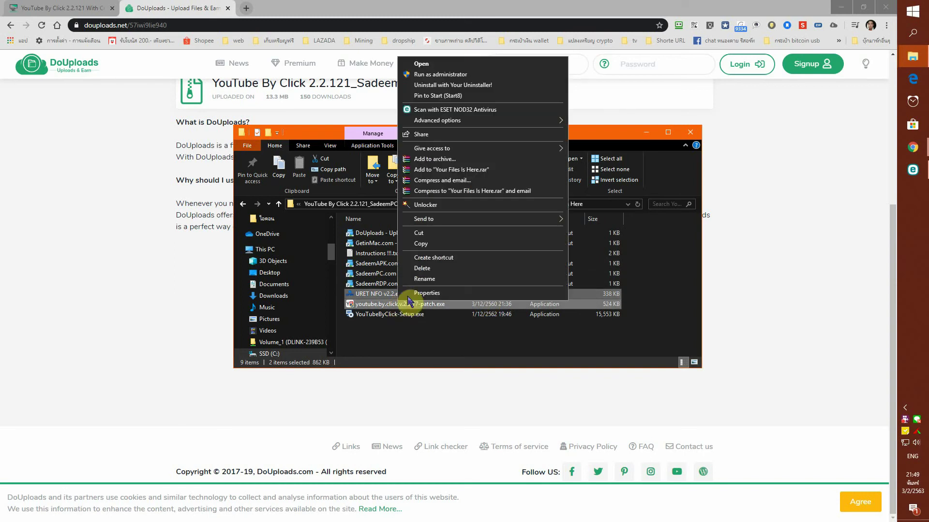
{"action": "left_click", "coordinate": [420, 245]}
Open the install location of the YouTubeByClick desktop shortcut and paste the two copied files there with administrator permission.
{"action": "key", "text": "super+d"}
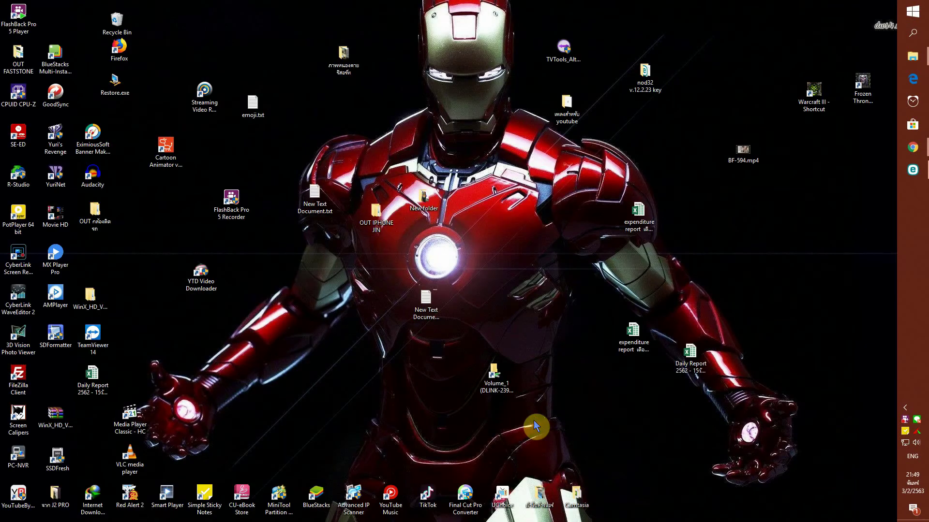
{"action": "right_click", "coordinate": [22, 500]}
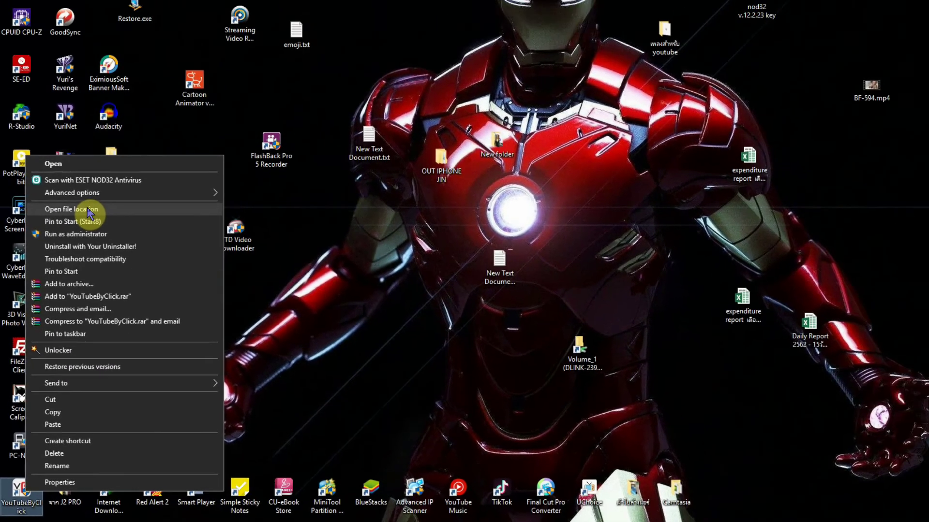
{"action": "left_click", "coordinate": [89, 210]}
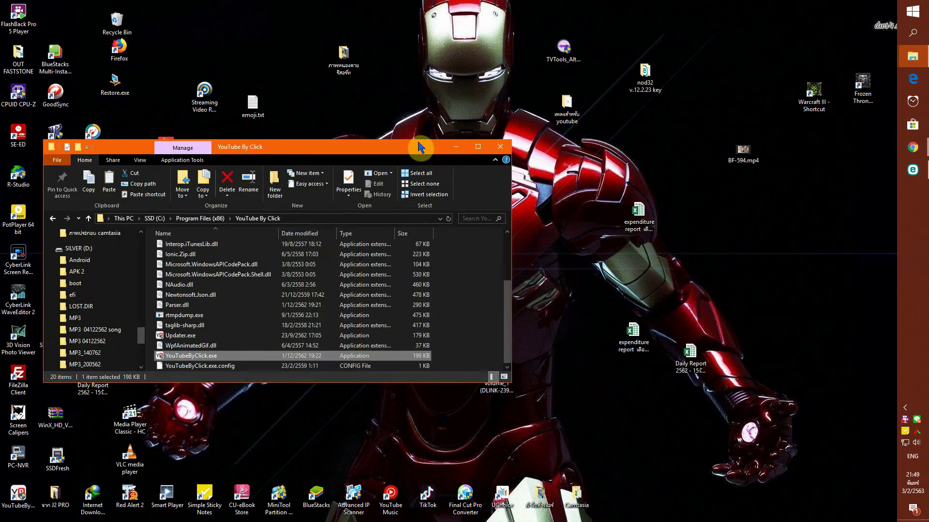
{"action": "left_click_drag", "start_coordinate": [419, 148], "coordinate": [523, 150]}
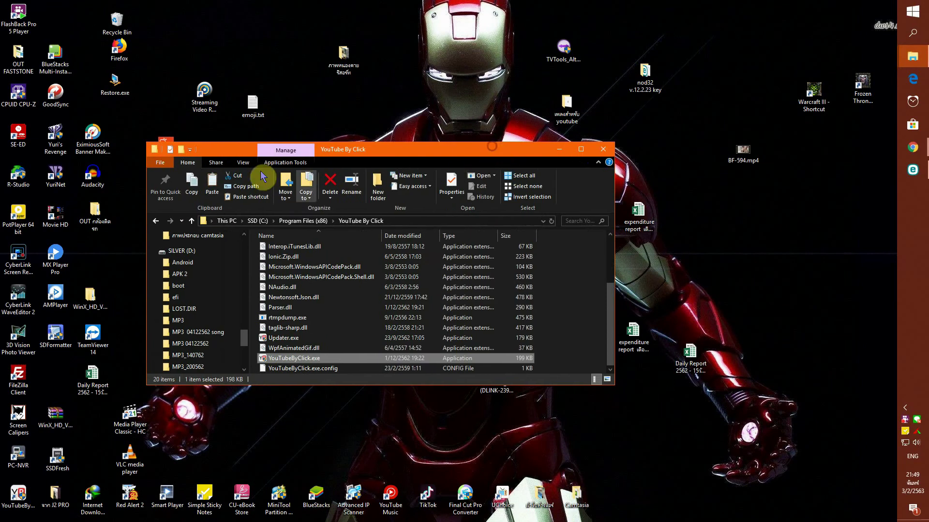
{"action": "left_click", "coordinate": [212, 183]}
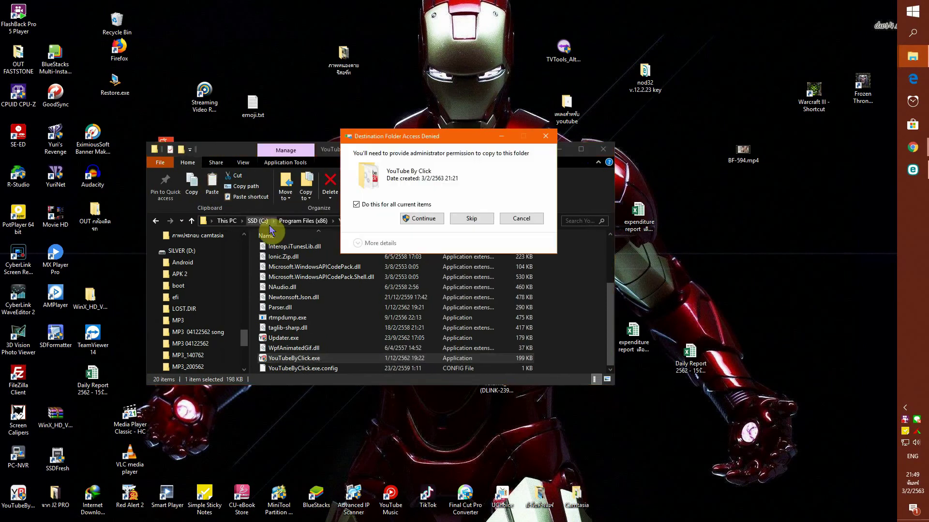
{"action": "left_click", "coordinate": [421, 219]}
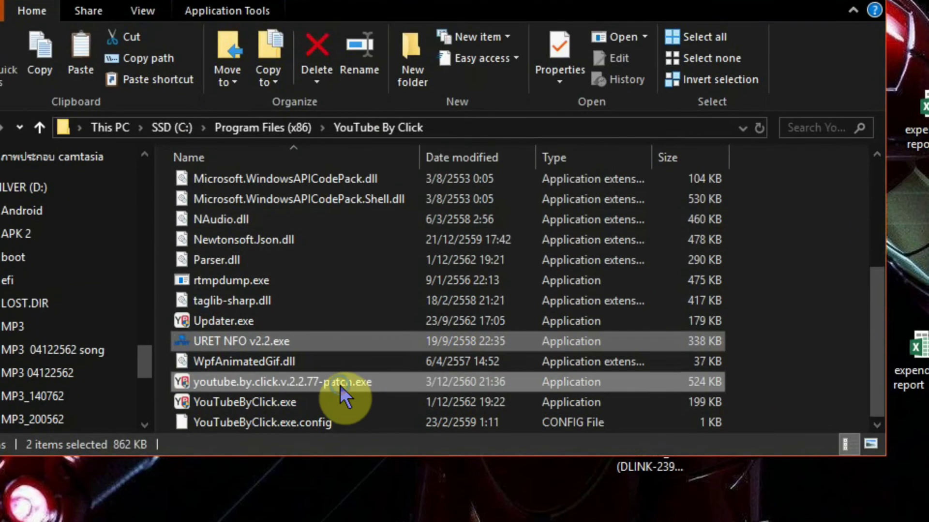
Run youtube.by.click.v.2.2.77-patch.exe as administrator, apply the patch, and close the patcher and its error messages.
{"action": "right_click", "coordinate": [343, 395]}
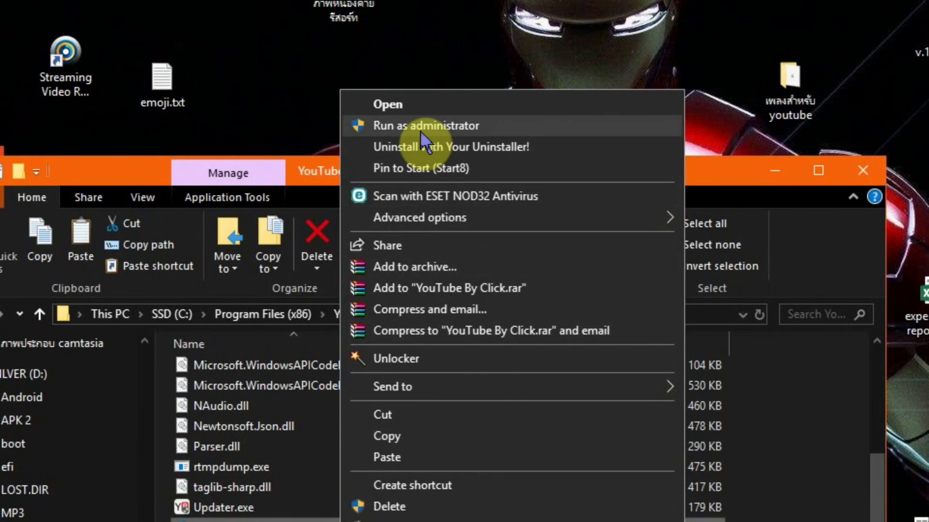
{"action": "left_click", "coordinate": [423, 134]}
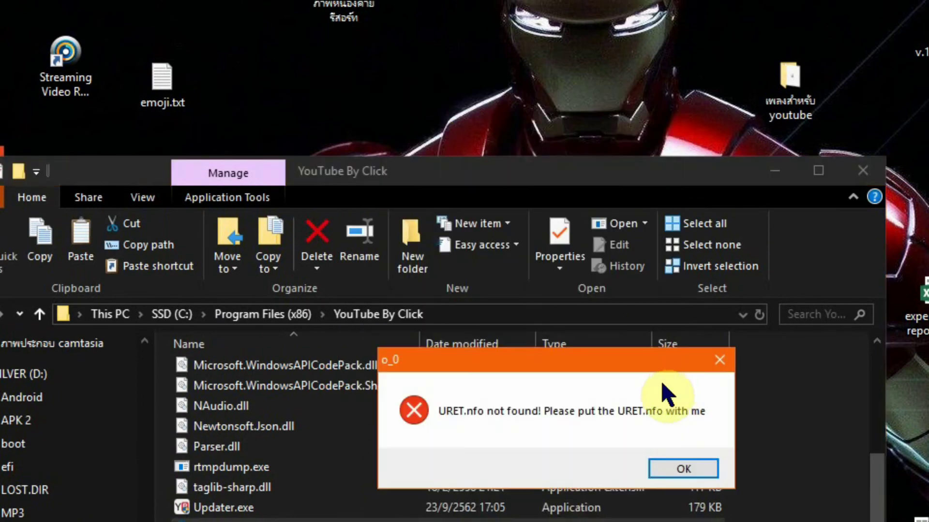
{"action": "left_click", "coordinate": [683, 469]}
{"action": "left_click", "coordinate": [525, 385]}
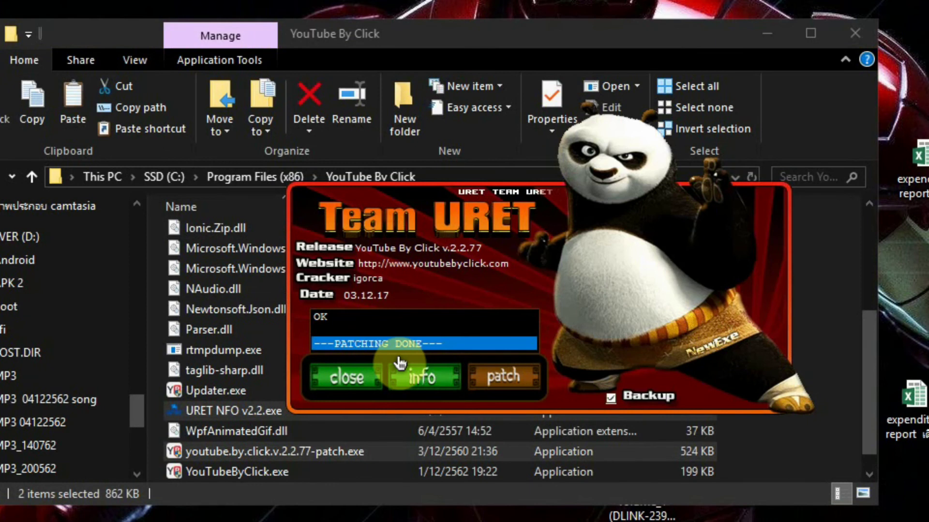
{"action": "left_click", "coordinate": [357, 381]}
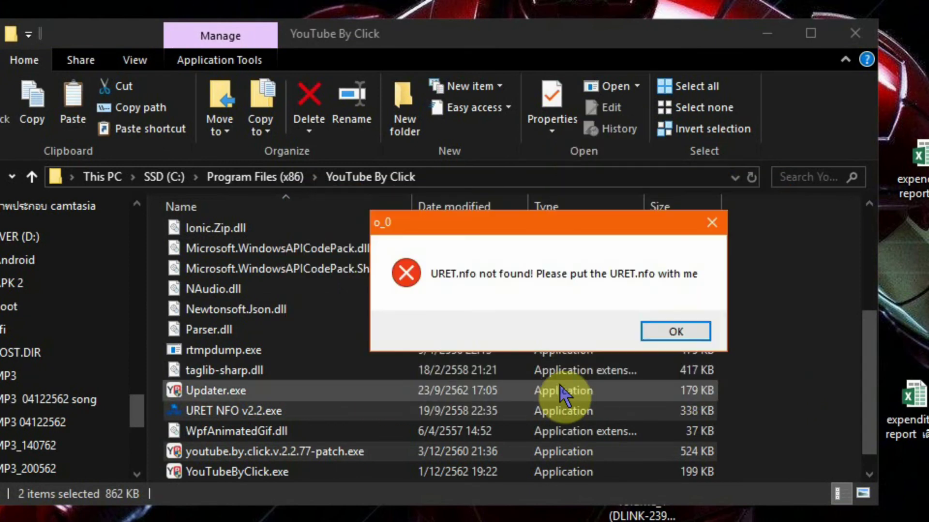
{"action": "left_click", "coordinate": [676, 332]}
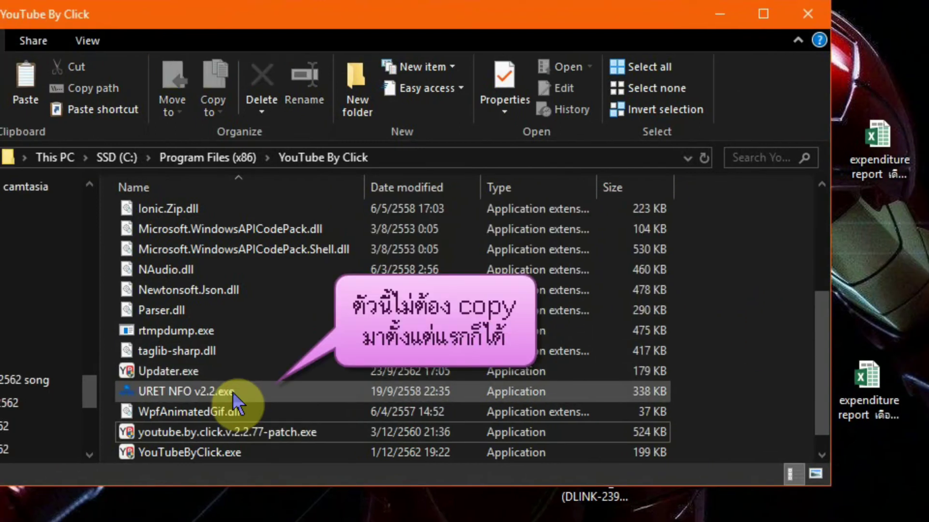
Delete URET NFO v2.2.exe from the YouTube By Click program folder with administrator permission.
{"action": "left_click", "coordinate": [234, 392]}
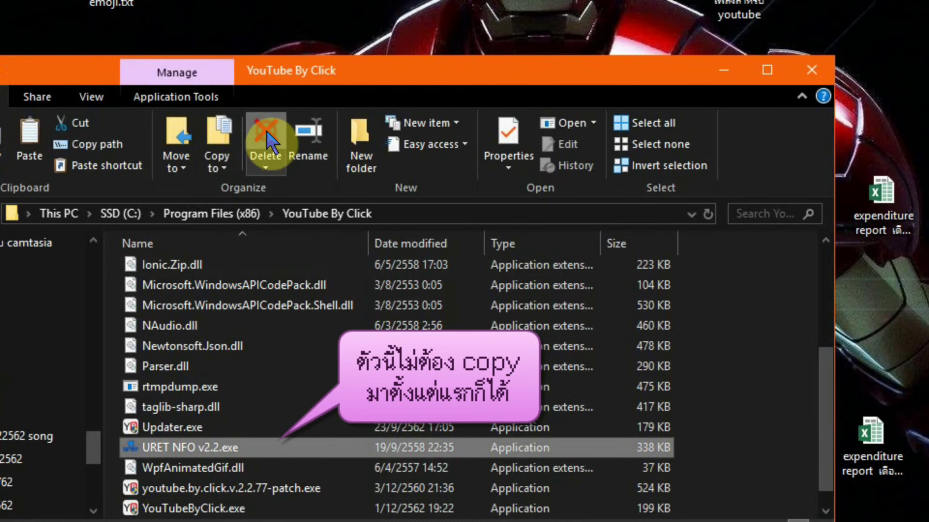
{"action": "left_click", "coordinate": [265, 140]}
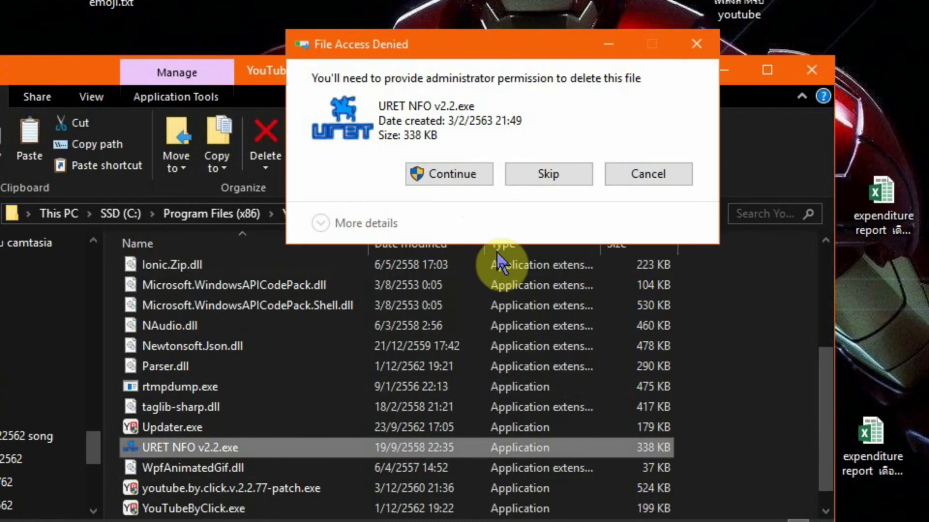
{"action": "left_click", "coordinate": [461, 175]}
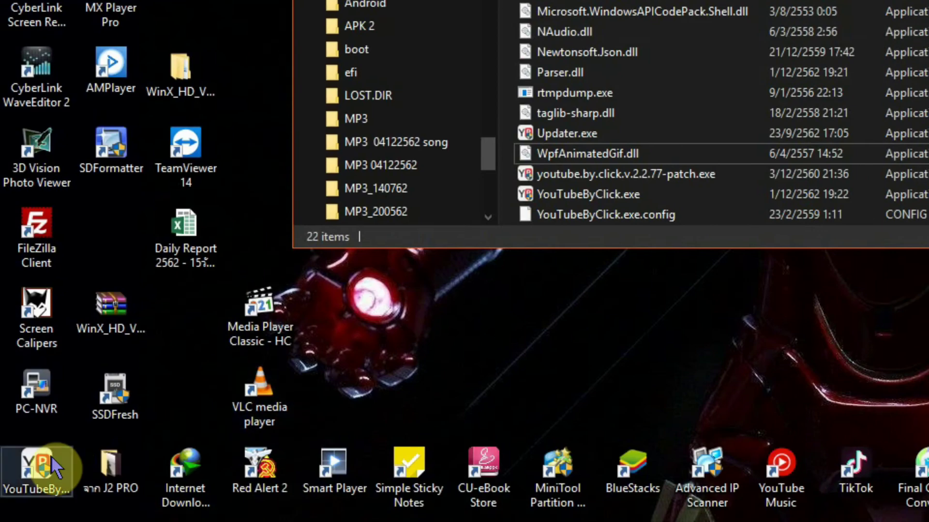
Launch YouTube By Click from its desktop shortcut and dismiss the update error dialog.
{"action": "double_click", "coordinate": [37, 467]}
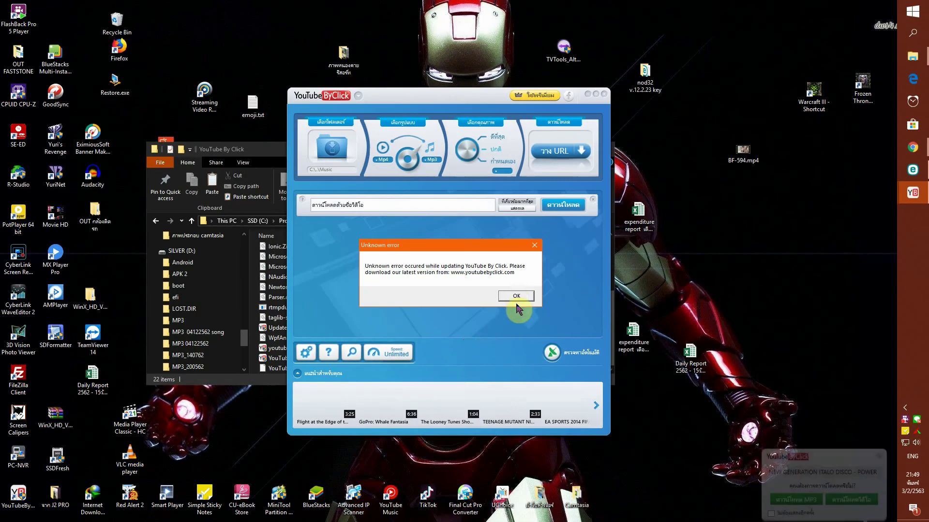
{"action": "left_click", "coordinate": [522, 252]}
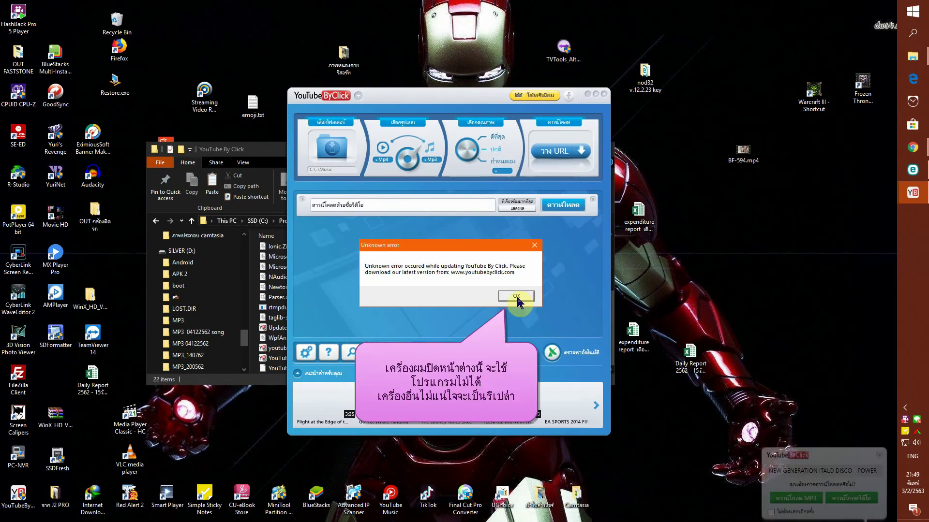
{"action": "left_click", "coordinate": [516, 296]}
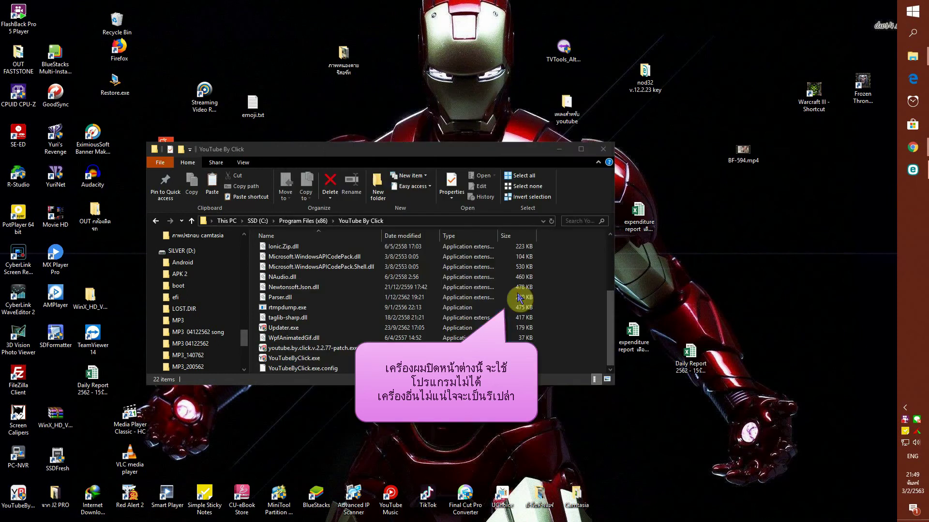
Open the Rules Panel of Windows Firewall Control from its notification-area icon.
{"action": "left_click", "coordinate": [905, 409]}
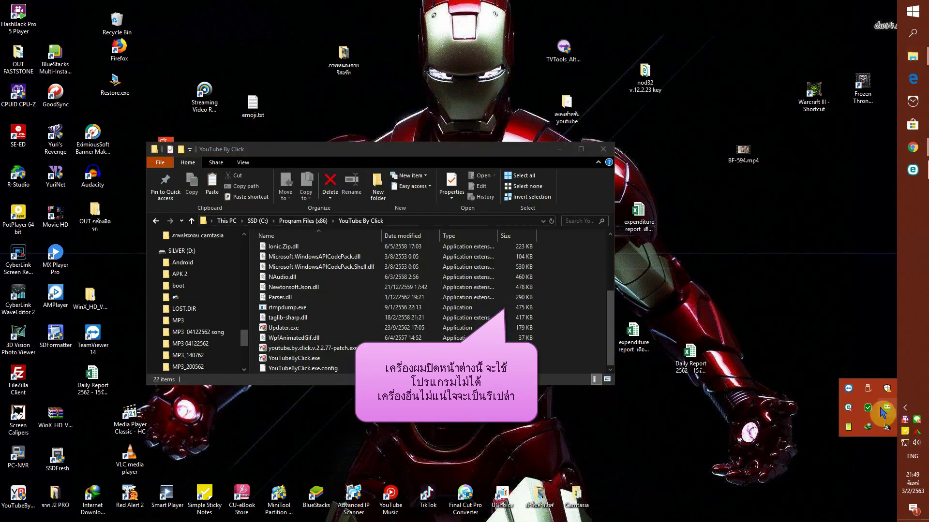
{"action": "right_click", "coordinate": [868, 409]}
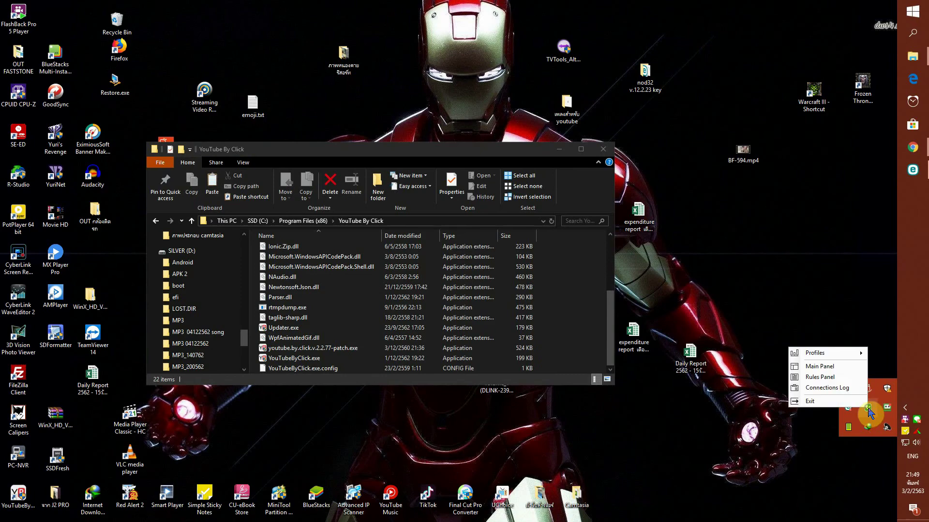
{"action": "left_click", "coordinate": [811, 377]}
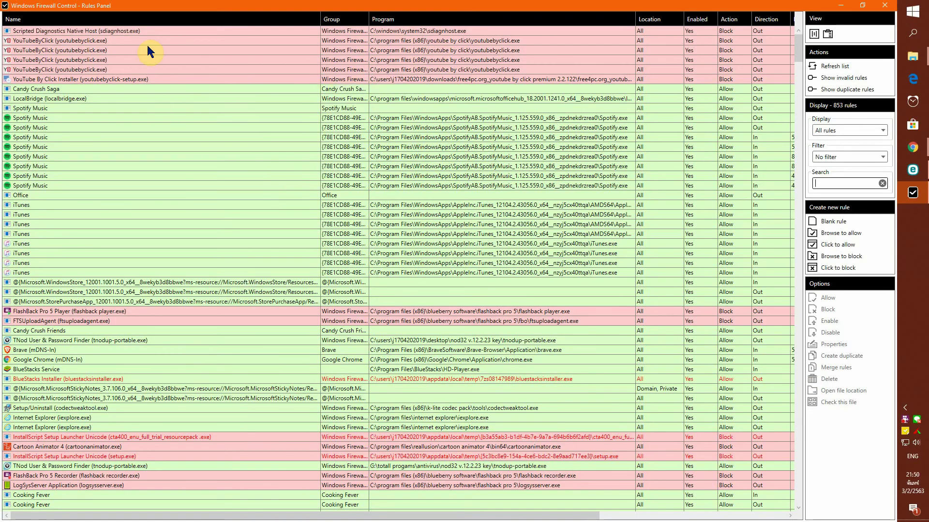
Allow the four blocked outbound YouTubeByClick (youtubebyclick.exe) firewall rules and close the Rules Panel.
{"action": "right_click", "coordinate": [107, 40]}
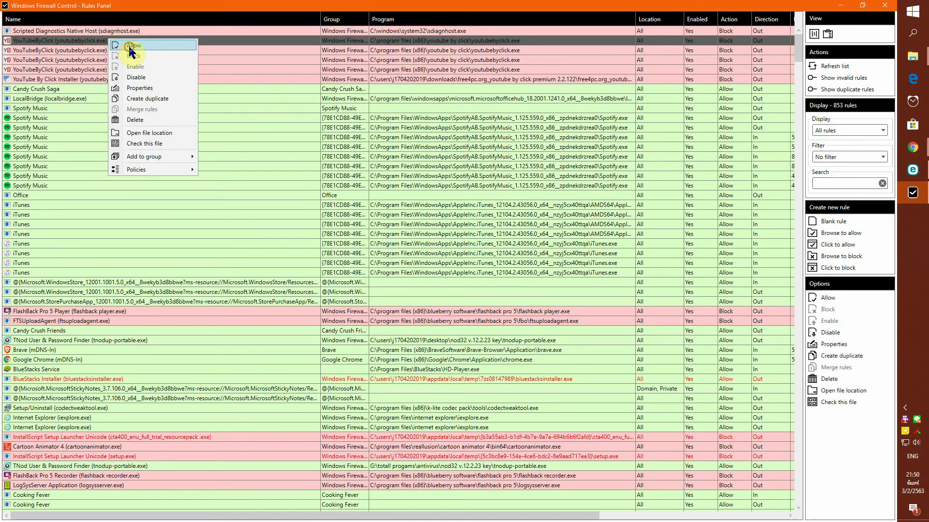
{"action": "left_click", "coordinate": [128, 49]}
{"action": "right_click", "coordinate": [104, 52]}
{"action": "left_click", "coordinate": [111, 57]}
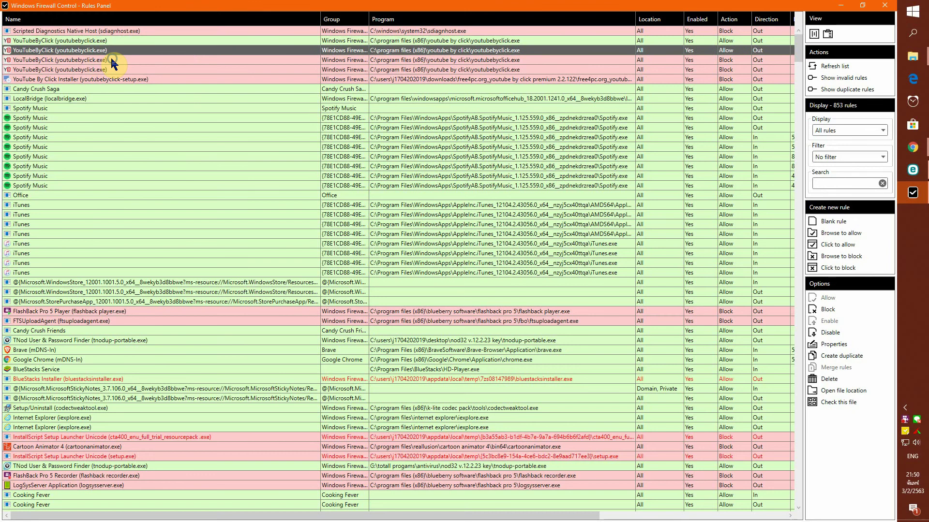
{"action": "right_click", "coordinate": [111, 60]}
{"action": "left_click", "coordinate": [129, 67]}
{"action": "right_click", "coordinate": [122, 70]}
{"action": "left_click", "coordinate": [127, 77]}
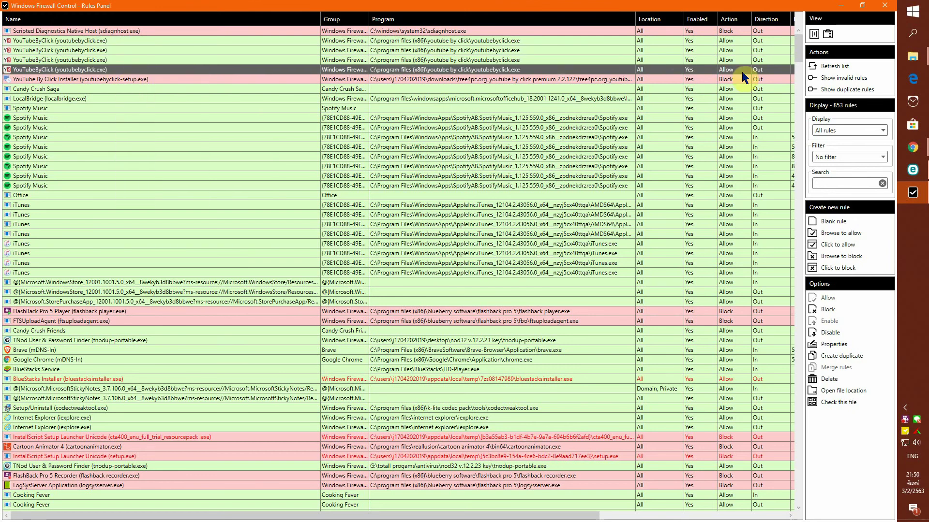
{"action": "left_click", "coordinate": [885, 4]}
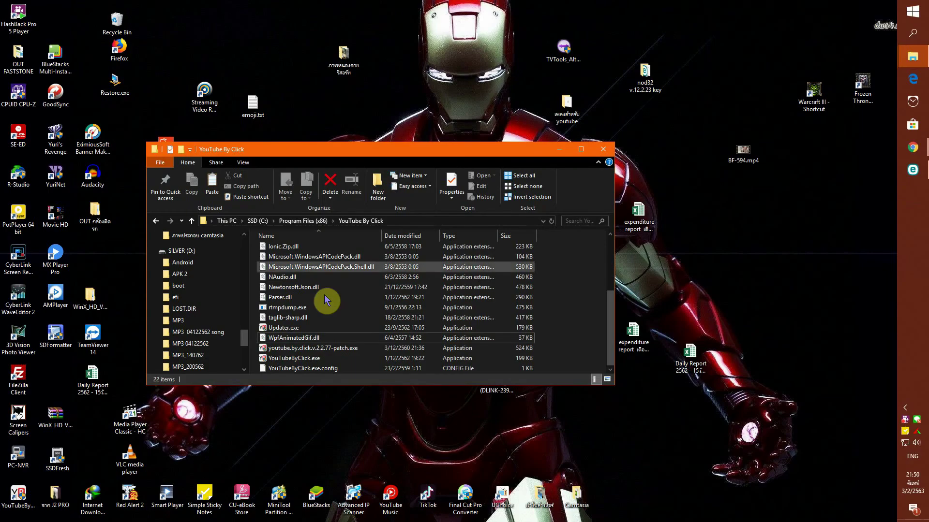
Launch YouTube By Click, close the program's folder window, postpone the update, and dismiss the version error dialog.
{"action": "double_click", "coordinate": [18, 494]}
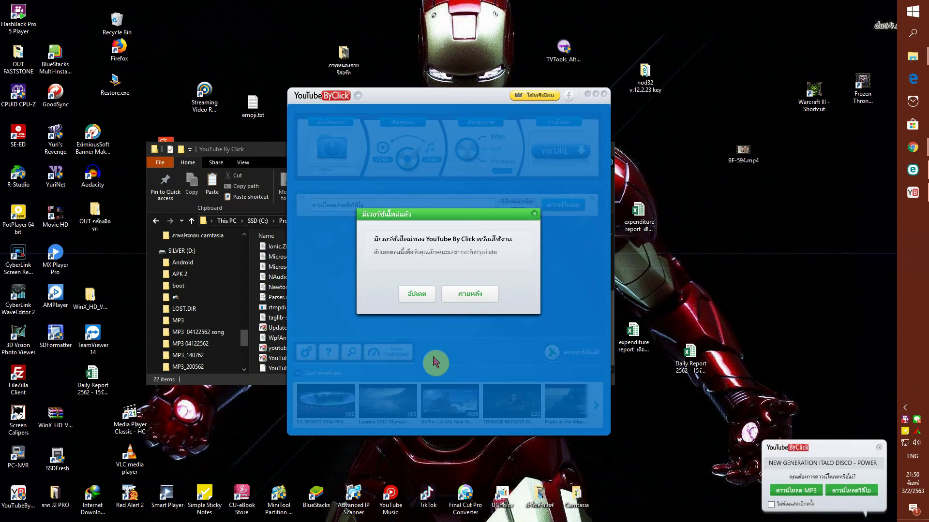
{"action": "left_click_drag", "start_coordinate": [272, 150], "coordinate": [210, 154]}
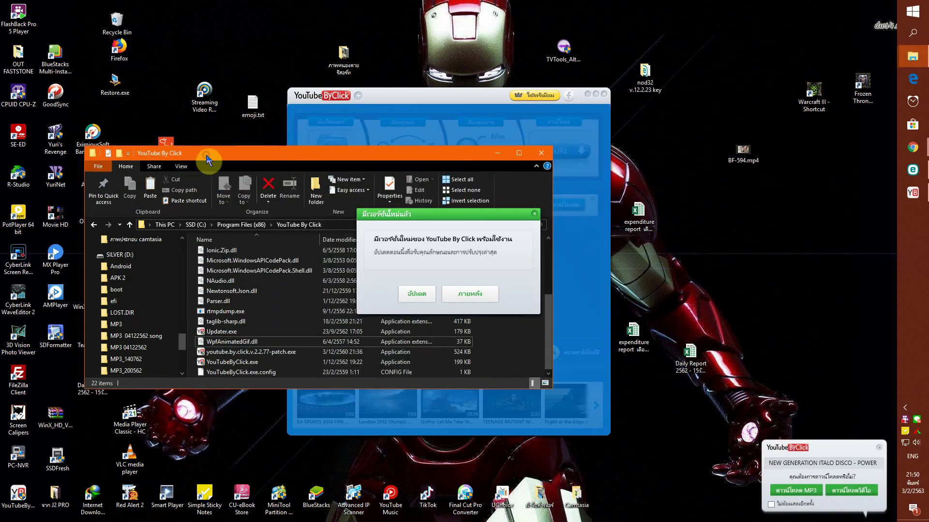
{"action": "left_click", "coordinate": [540, 153]}
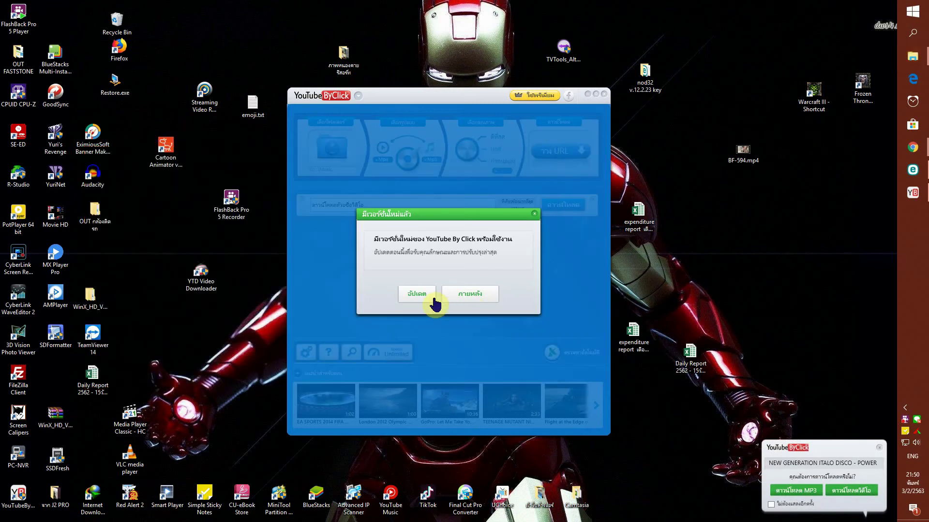
{"action": "left_click", "coordinate": [469, 295]}
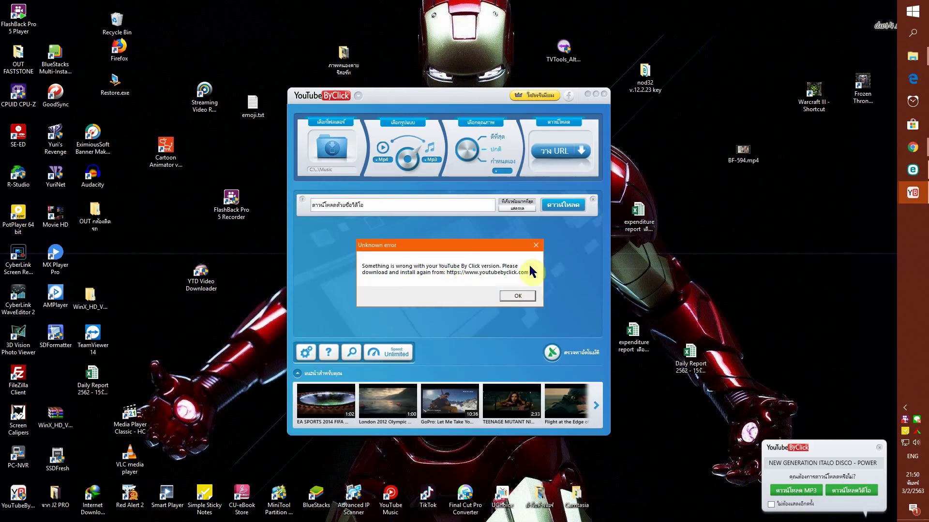
{"action": "left_click", "coordinate": [523, 299]}
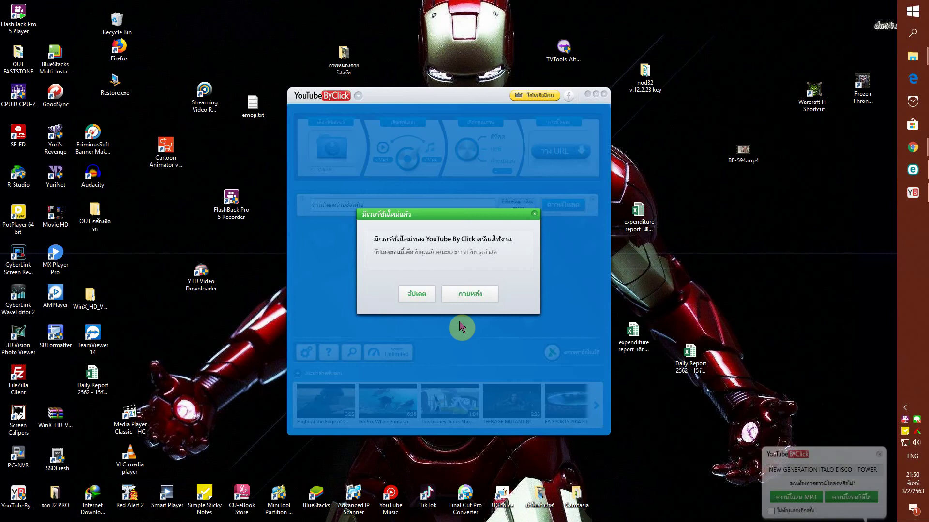
Close the repeated new-version prompt, dismiss its error dialog, and place the cursor in the video name search field.
{"action": "left_click", "coordinate": [534, 213]}
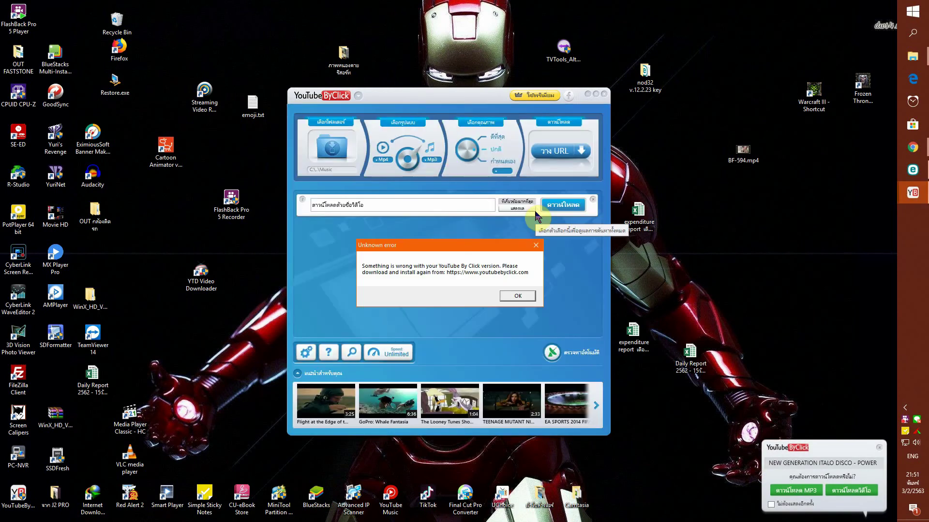
{"action": "left_click", "coordinate": [518, 295]}
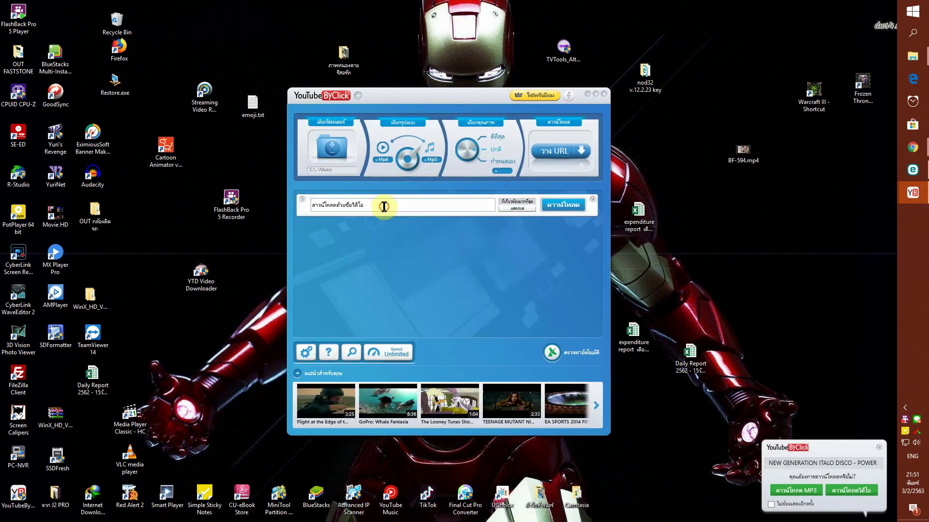
{"action": "left_click", "coordinate": [386, 206]}
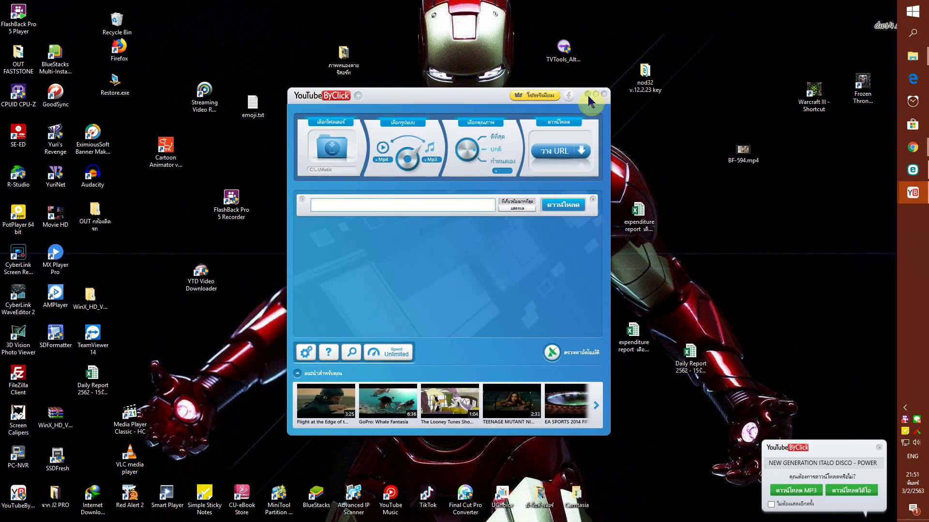
Look through the option pages of YouTube By Click, set the interface language to English, and save.
{"action": "left_click", "coordinate": [308, 358]}
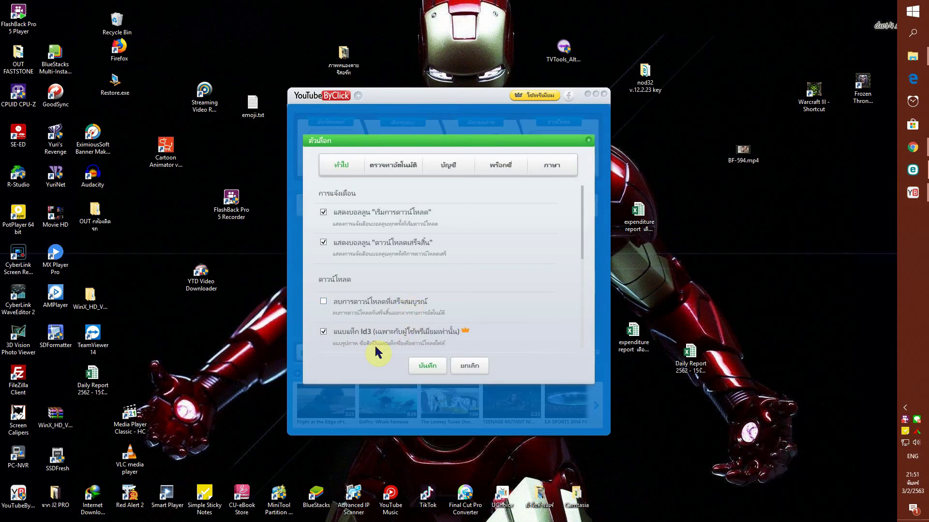
{"action": "left_click", "coordinate": [398, 169]}
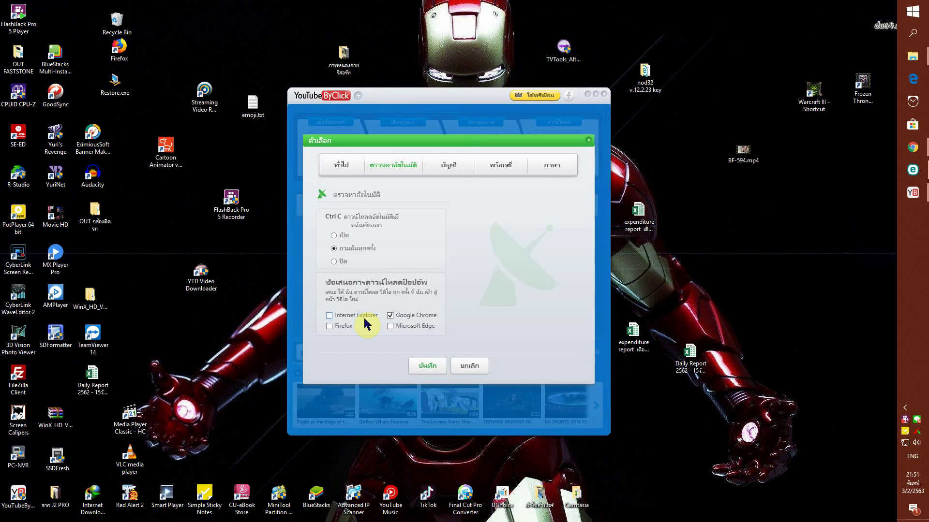
{"action": "left_click", "coordinate": [445, 175]}
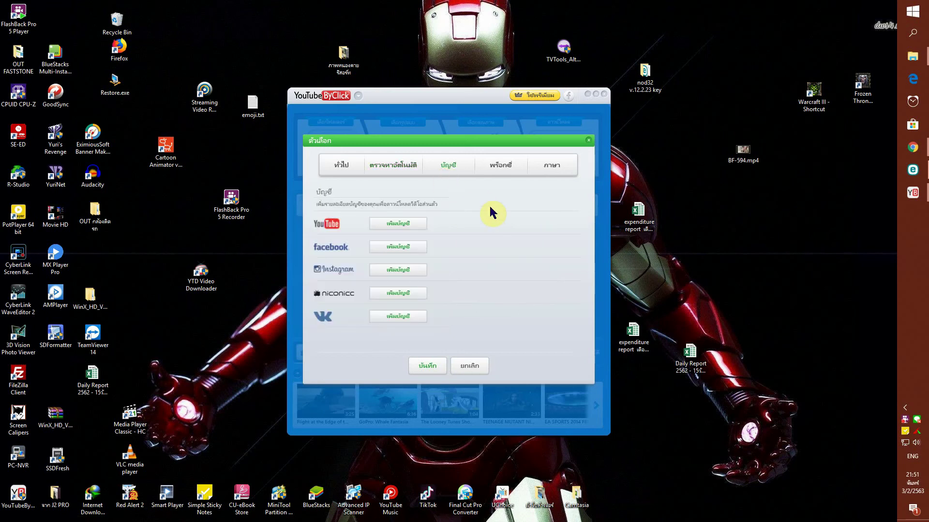
{"action": "left_click", "coordinate": [500, 172]}
{"action": "left_click", "coordinate": [538, 168]}
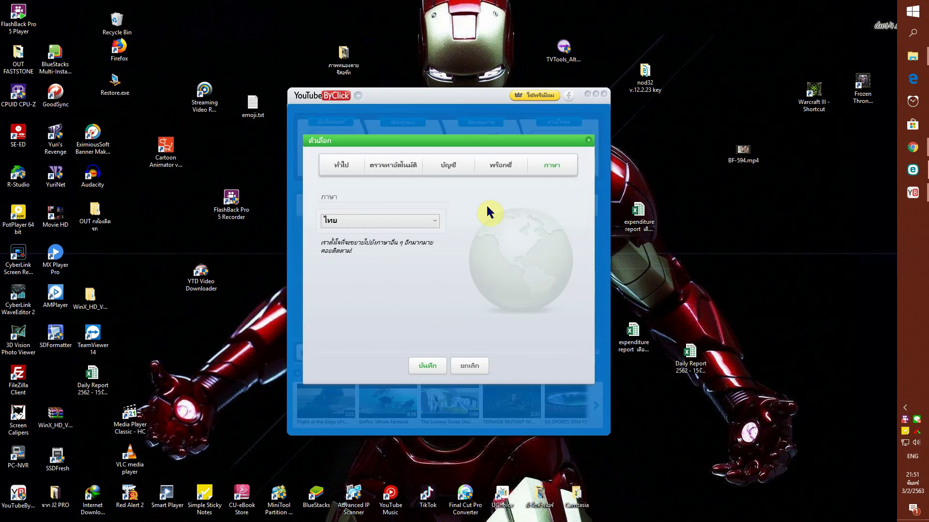
{"action": "left_click", "coordinate": [412, 227]}
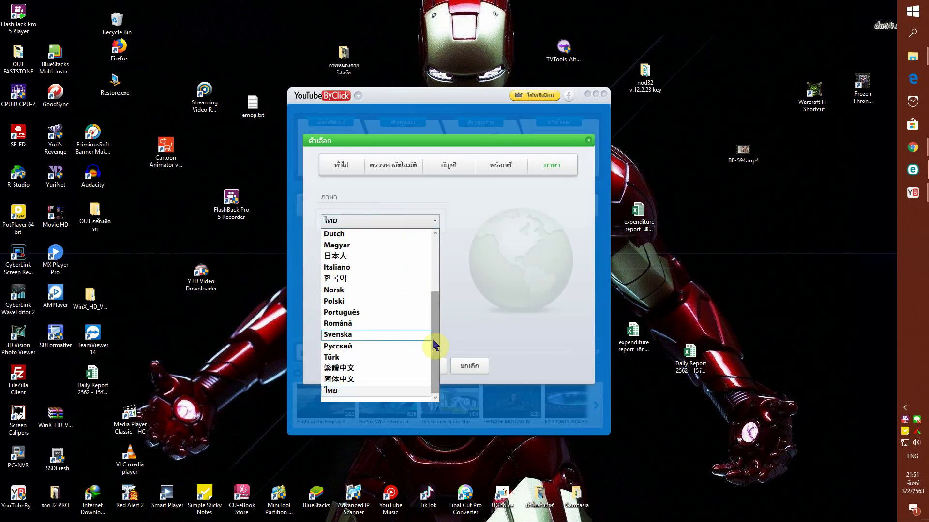
{"action": "scroll", "coordinate": [363, 248], "scroll_direction": "up", "scroll_amount": 2}
{"action": "left_click", "coordinate": [363, 248]}
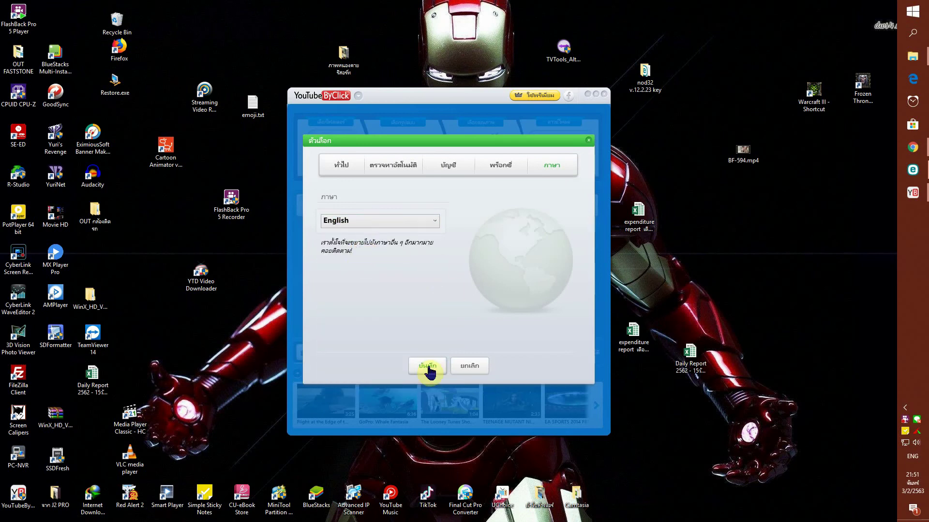
{"action": "left_click", "coordinate": [429, 367]}
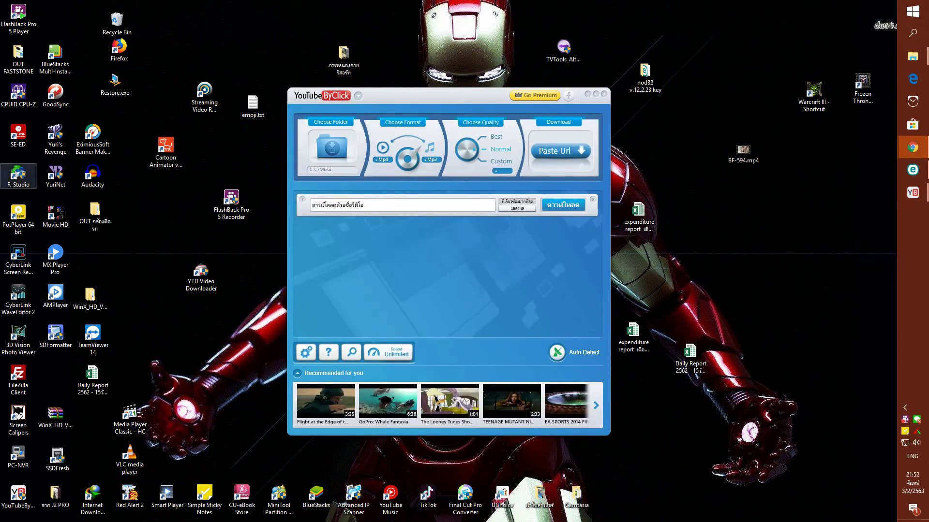
Switch to Chrome, copy the share link of the YouTube video Markvard - Thinking, download it as MP3, and minimize the browser.
{"action": "left_click", "coordinate": [912, 147]}
{"action": "left_click_drag", "start_coordinate": [632, 33], "coordinate": [501, 21]}
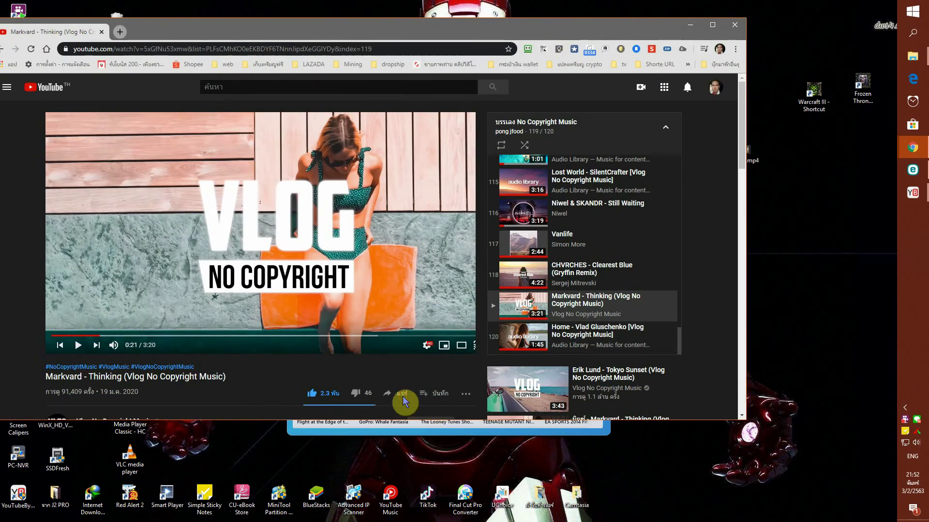
{"action": "left_click", "coordinate": [405, 399]}
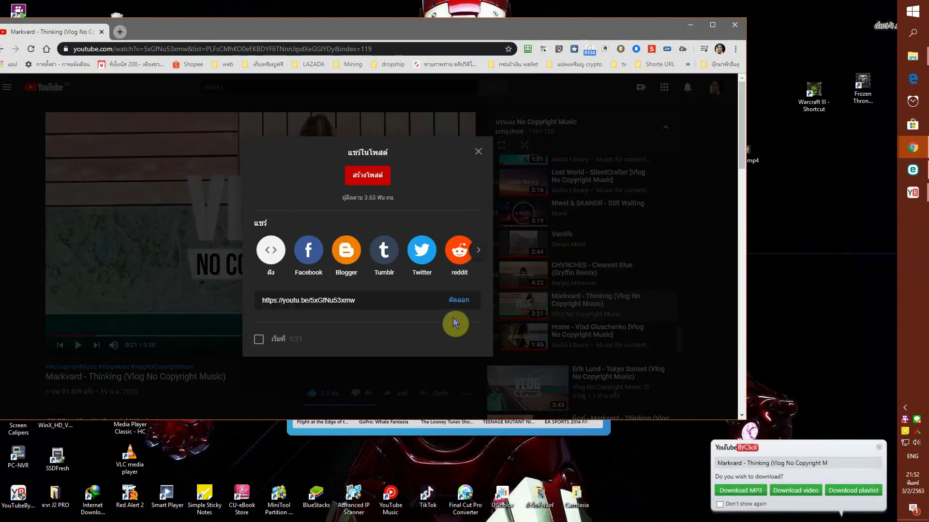
{"action": "left_click", "coordinate": [458, 300]}
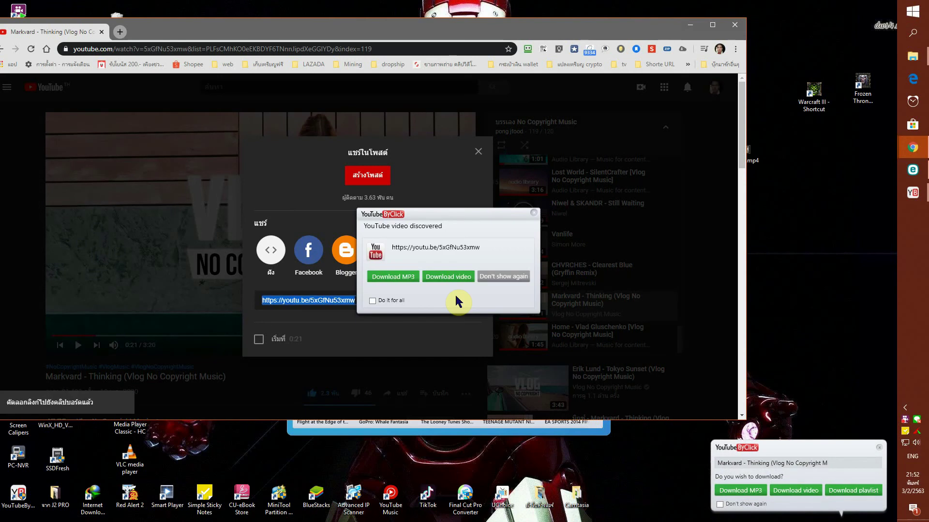
{"action": "left_click", "coordinate": [410, 286]}
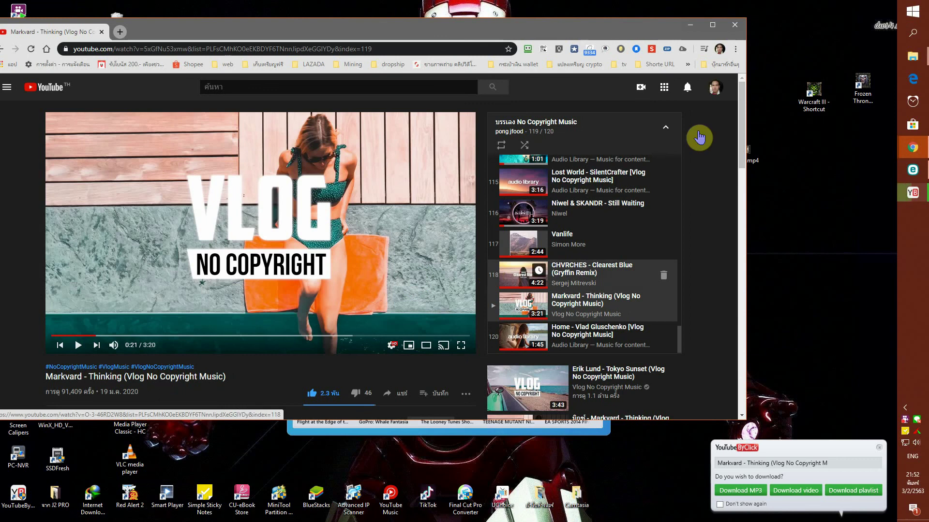
{"action": "left_click", "coordinate": [690, 25]}
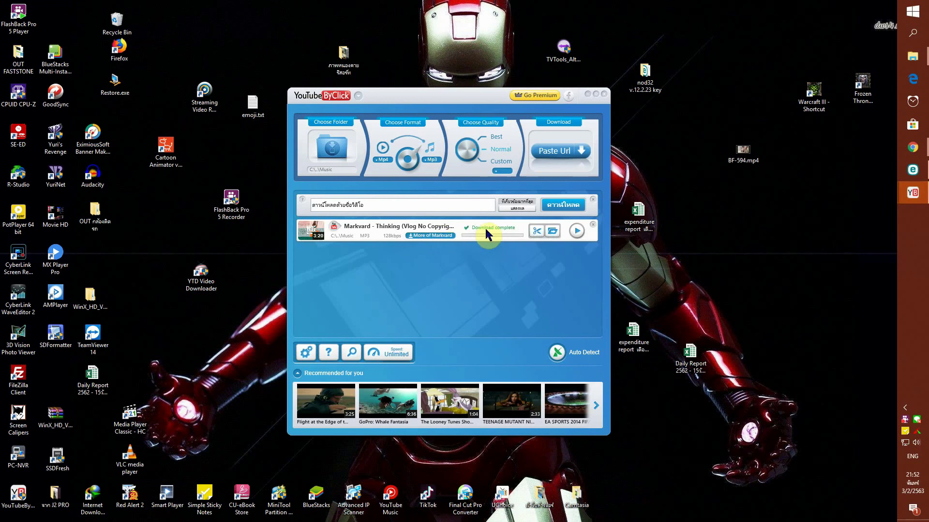
Open the finished download's folder, widen the Name column to check the Markvard - Thinking file, and minimize the folder.
{"action": "left_click", "coordinate": [553, 231]}
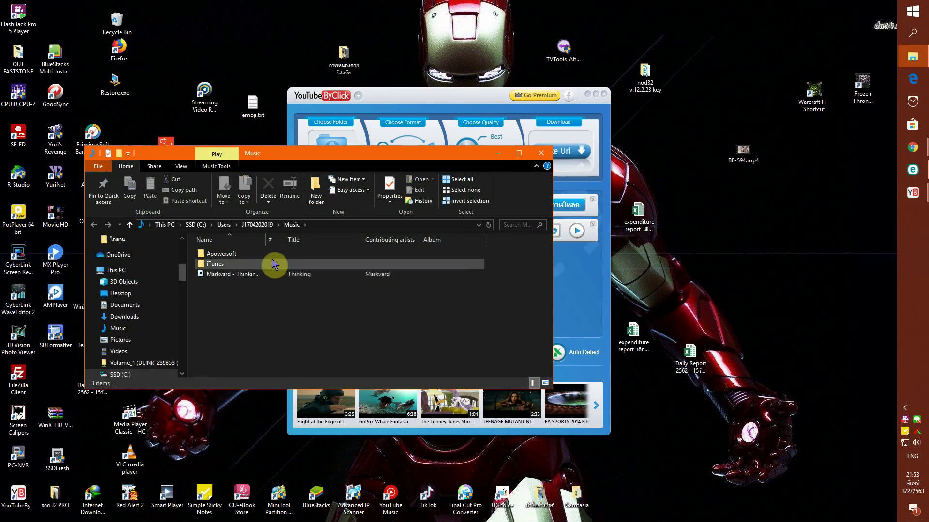
{"action": "left_click_drag", "start_coordinate": [266, 238], "coordinate": [310, 238]}
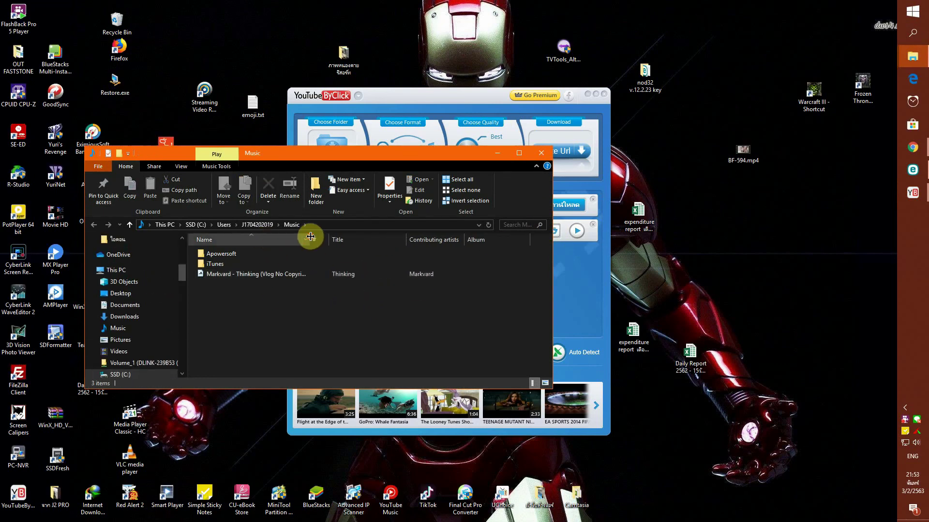
{"action": "left_click", "coordinate": [308, 279]}
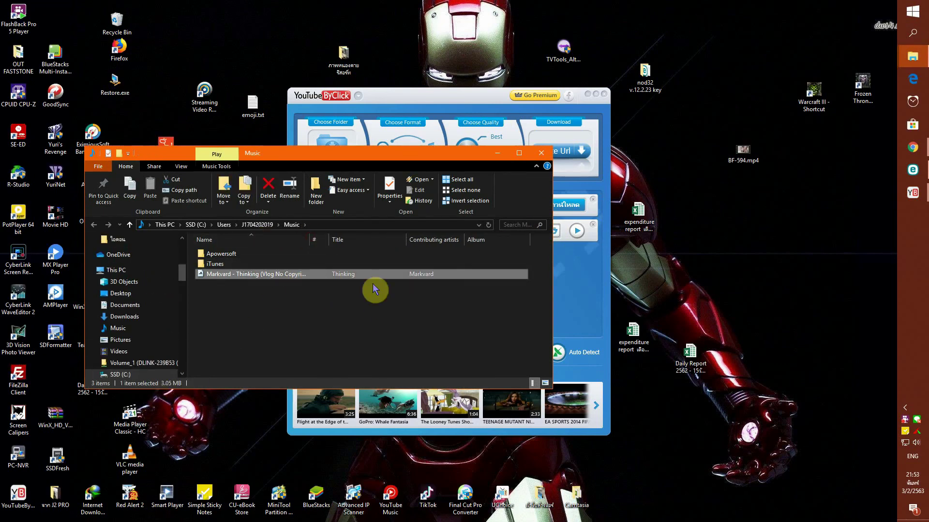
{"action": "left_click", "coordinate": [498, 154]}
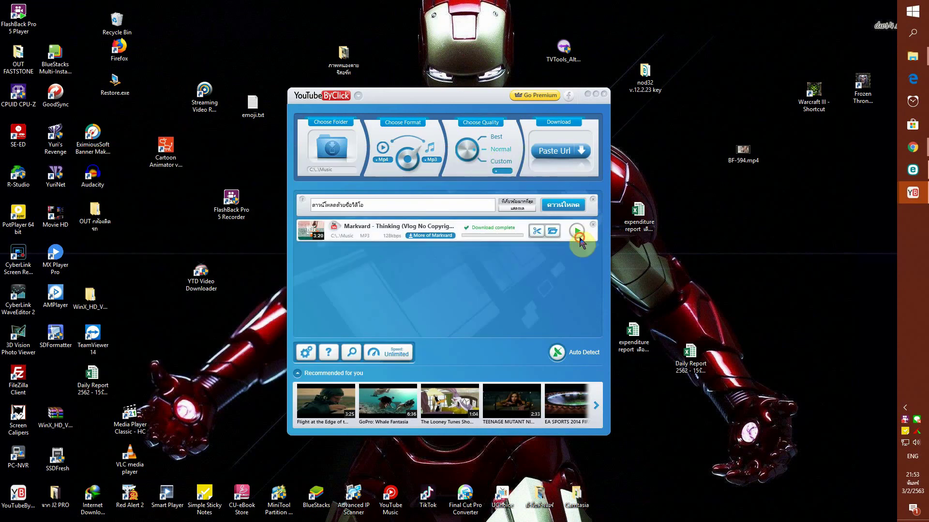
Play the downloaded MP3 in Winamp at 28% volume and arrange the Winamp and YouTube By Click windows side by side.
{"action": "left_click", "coordinate": [579, 236]}
{"action": "left_click", "coordinate": [579, 236]}
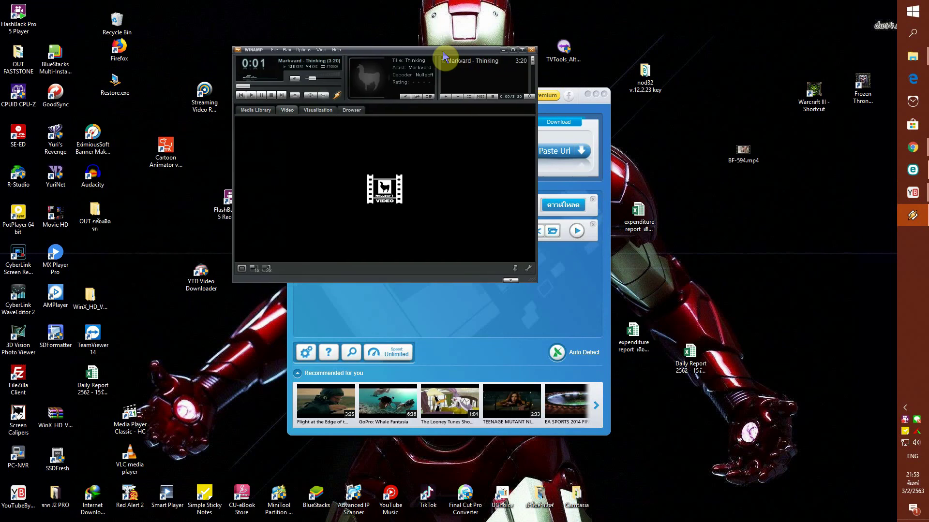
{"action": "left_click_drag", "start_coordinate": [312, 82], "coordinate": [318, 82]}
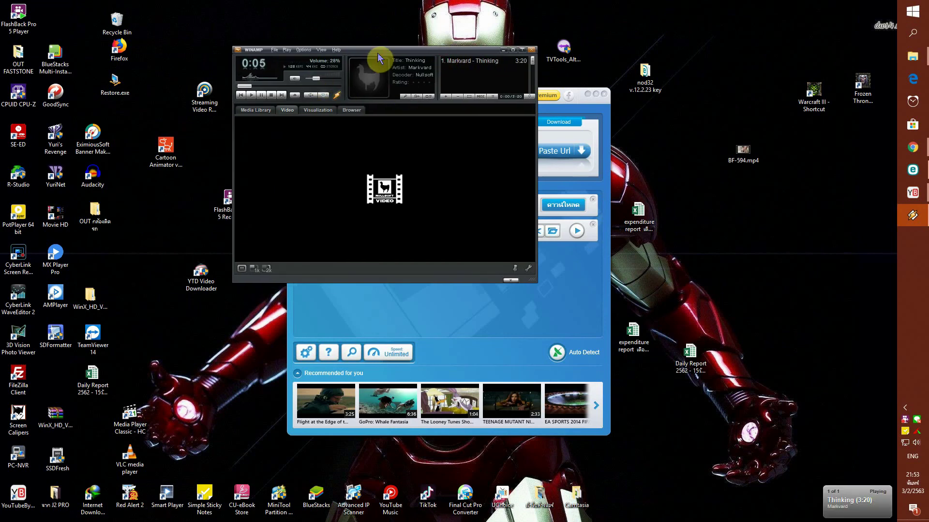
{"action": "left_click_drag", "start_coordinate": [379, 57], "coordinate": [728, 103]}
{"action": "left_click_drag", "start_coordinate": [487, 99], "coordinate": [274, 83]}
Shift the Winamp window and the version error dialog so both are clear, and dismiss the error.
{"action": "left_click", "coordinate": [460, 255]}
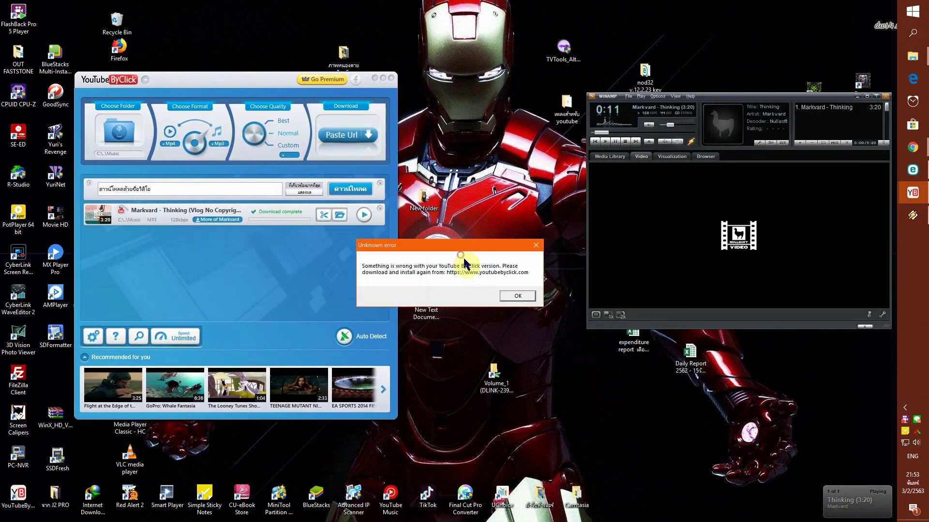
{"action": "left_click_drag", "start_coordinate": [459, 255], "coordinate": [468, 302]}
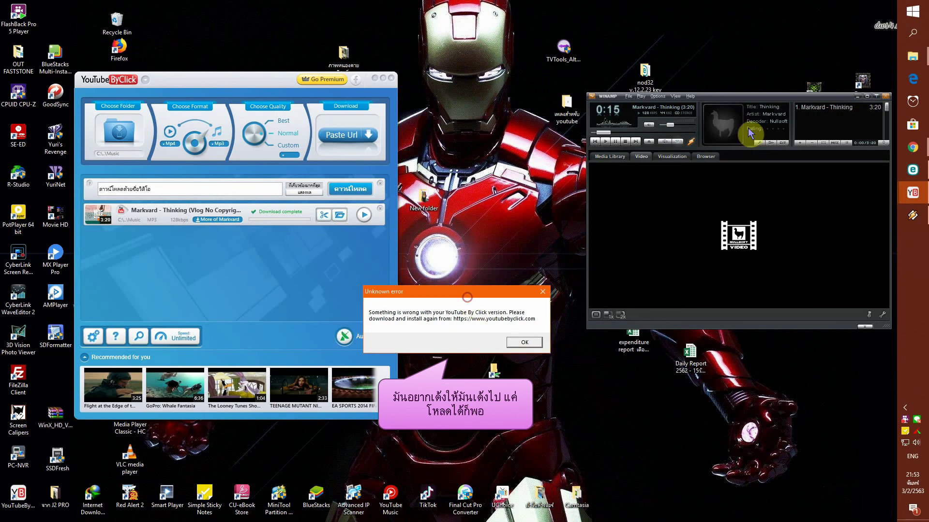
{"action": "left_click_drag", "start_coordinate": [748, 97], "coordinate": [713, 99]}
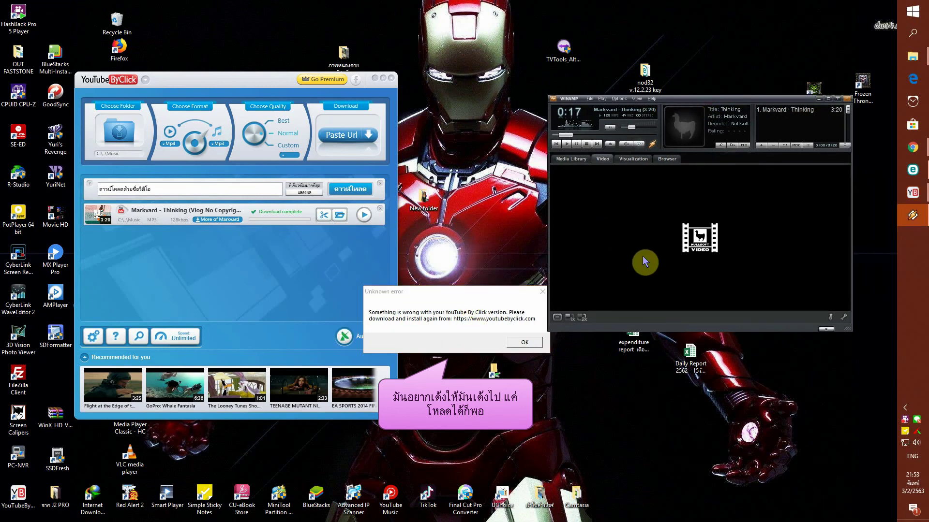
{"action": "left_click_drag", "start_coordinate": [452, 292], "coordinate": [443, 276]}
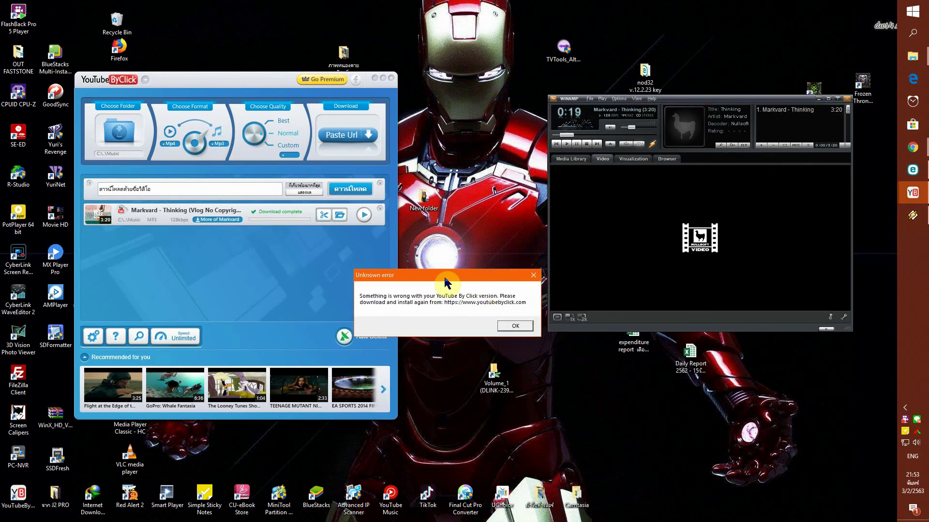
{"action": "left_click", "coordinate": [516, 327]}
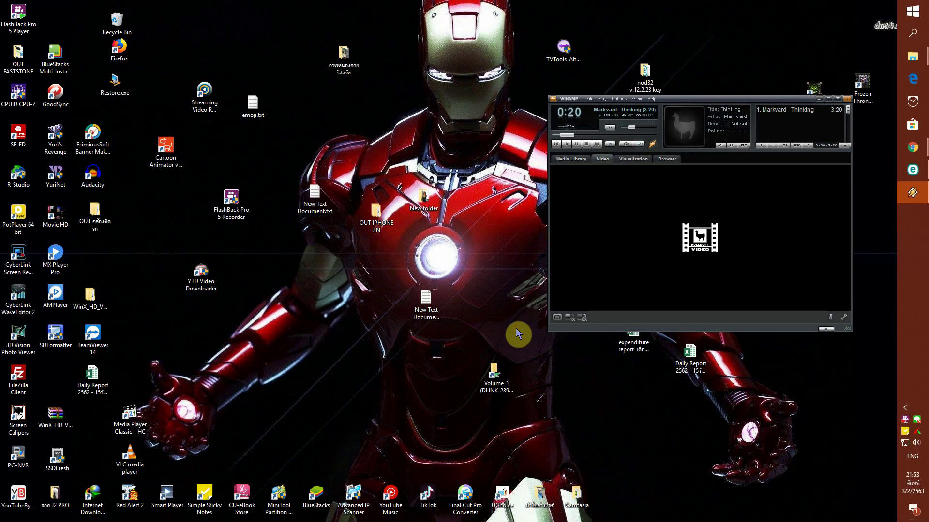
Relaunch YouTube By Click with the update postponed, and move its window and the error dialog clear of Winamp.
{"action": "left_click", "coordinate": [912, 410]}
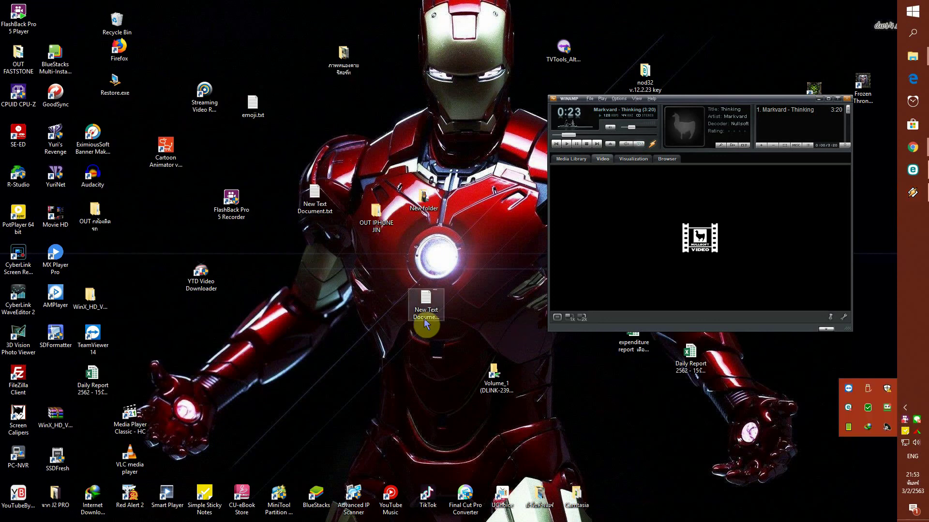
{"action": "left_click", "coordinate": [27, 501]}
{"action": "double_click", "coordinate": [26, 501]}
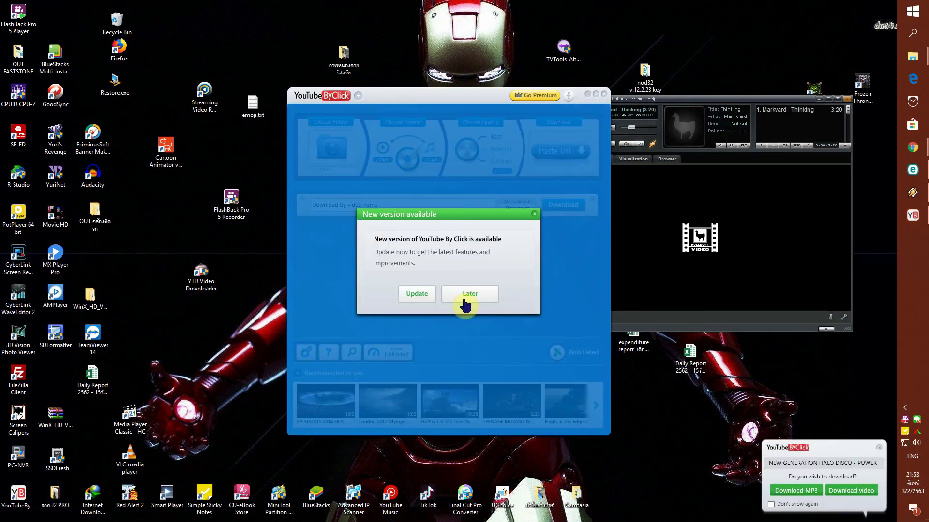
{"action": "left_click", "coordinate": [470, 297]}
{"action": "left_click", "coordinate": [507, 296]}
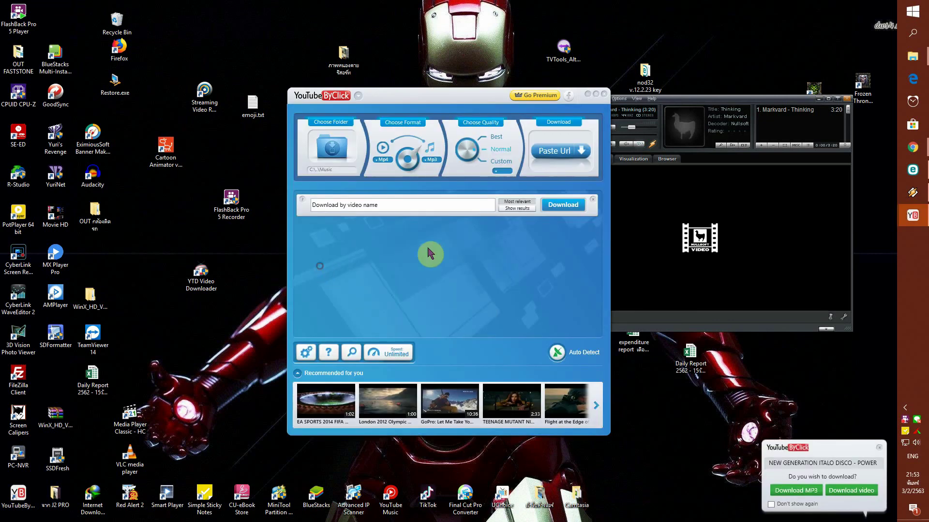
{"action": "left_click_drag", "start_coordinate": [459, 108], "coordinate": [227, 86]}
{"action": "left_click_drag", "start_coordinate": [449, 241], "coordinate": [657, 454]}
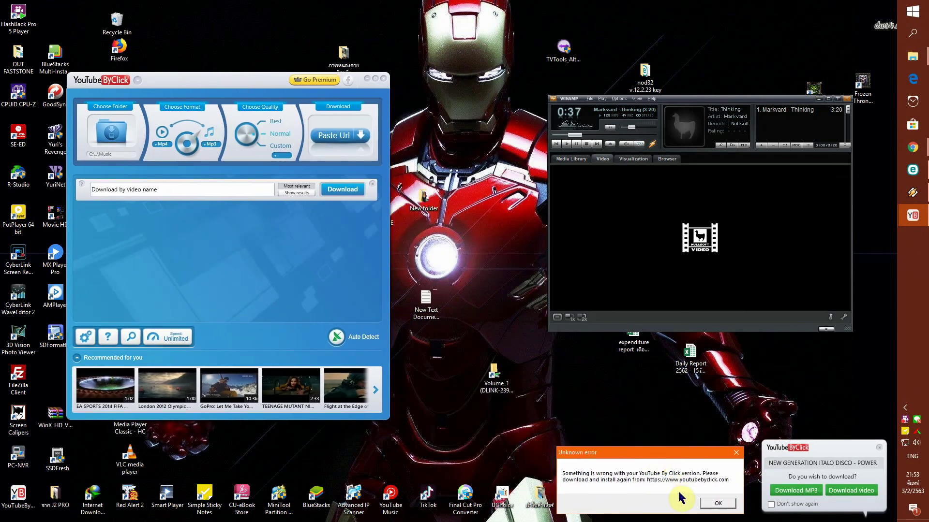